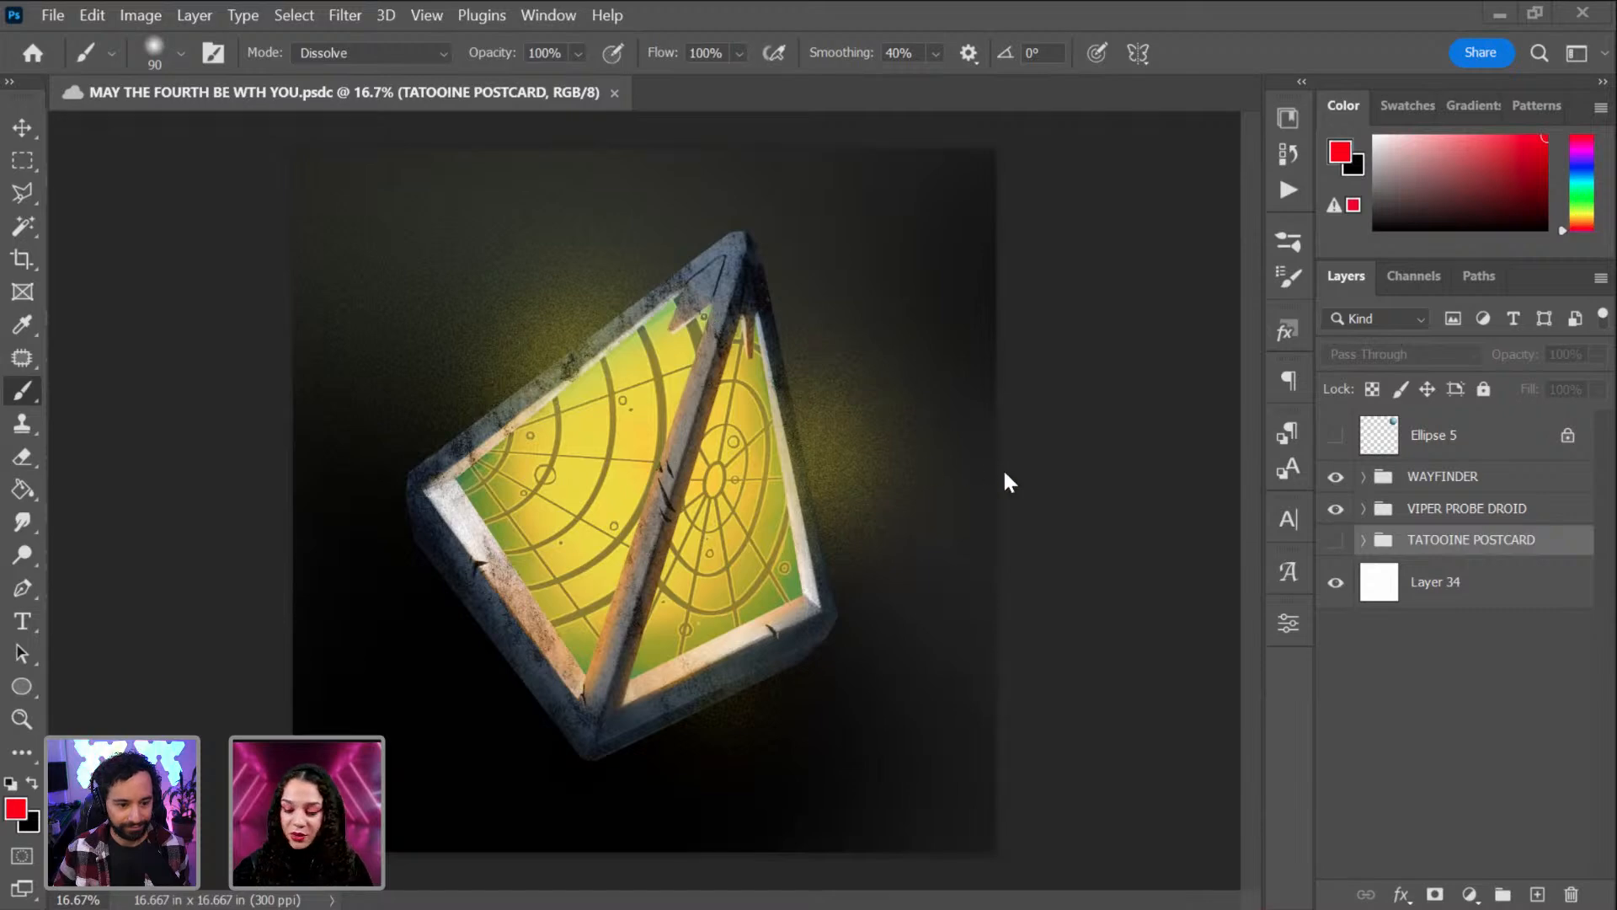
# Inspect the wayfinder artwork up close and expand the WAYFINDER group to look through its layers.
pyautogui.hotkey('ctrl', '+')
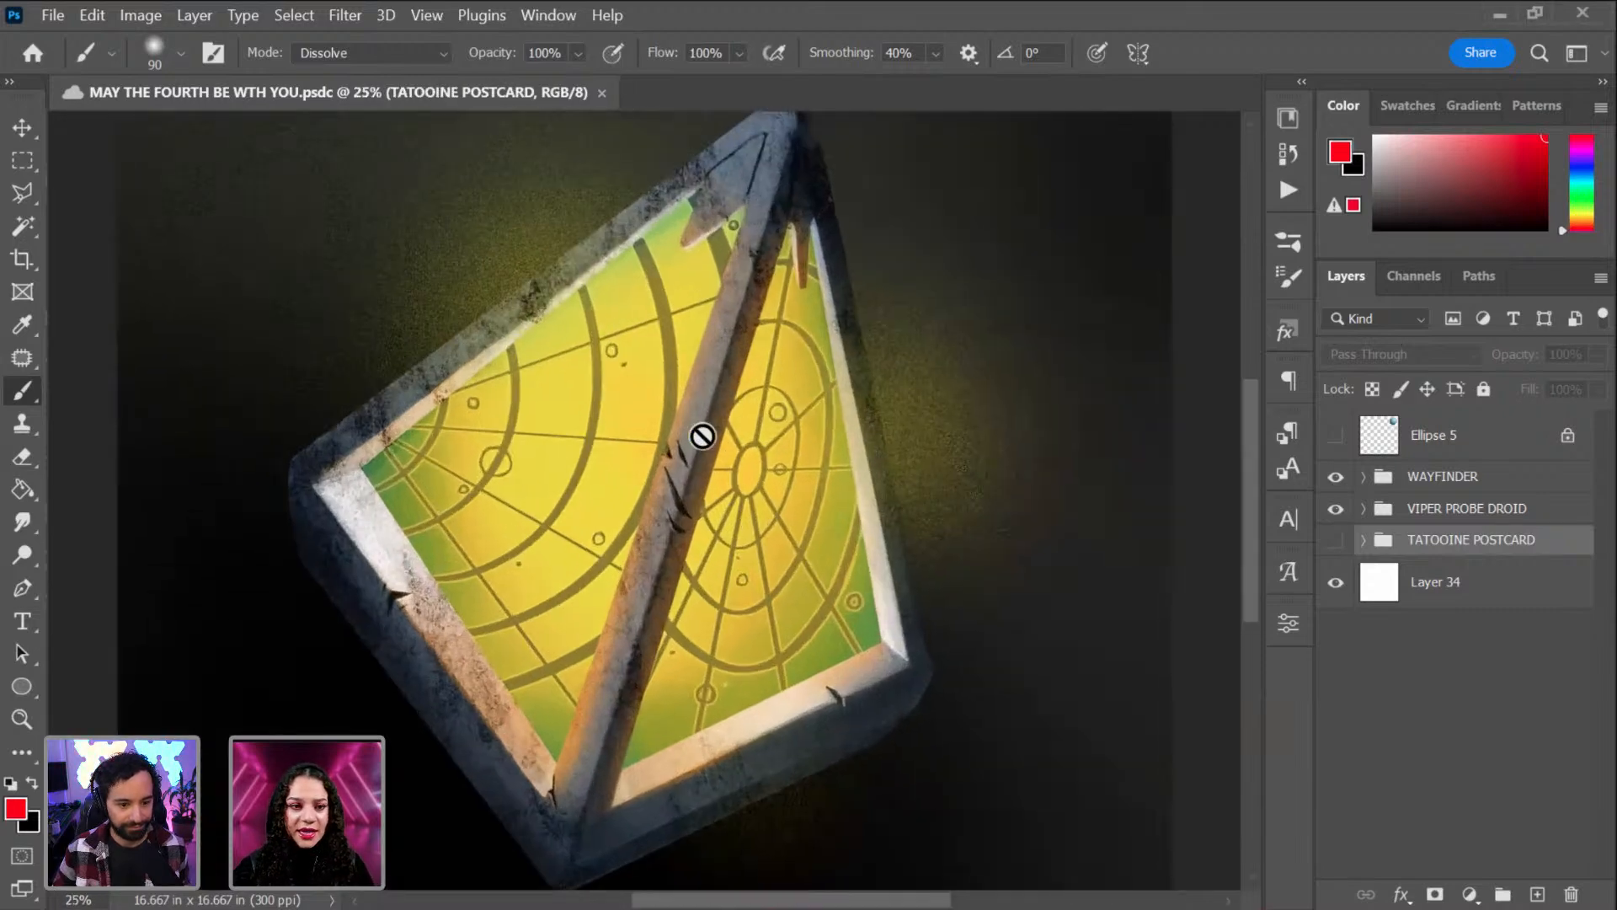
pyautogui.moveTo(610, 440)
pyautogui.mouseDown()
pyautogui.moveTo(684, 472)
pyautogui.moveTo(679, 397)
pyautogui.mouseUp()
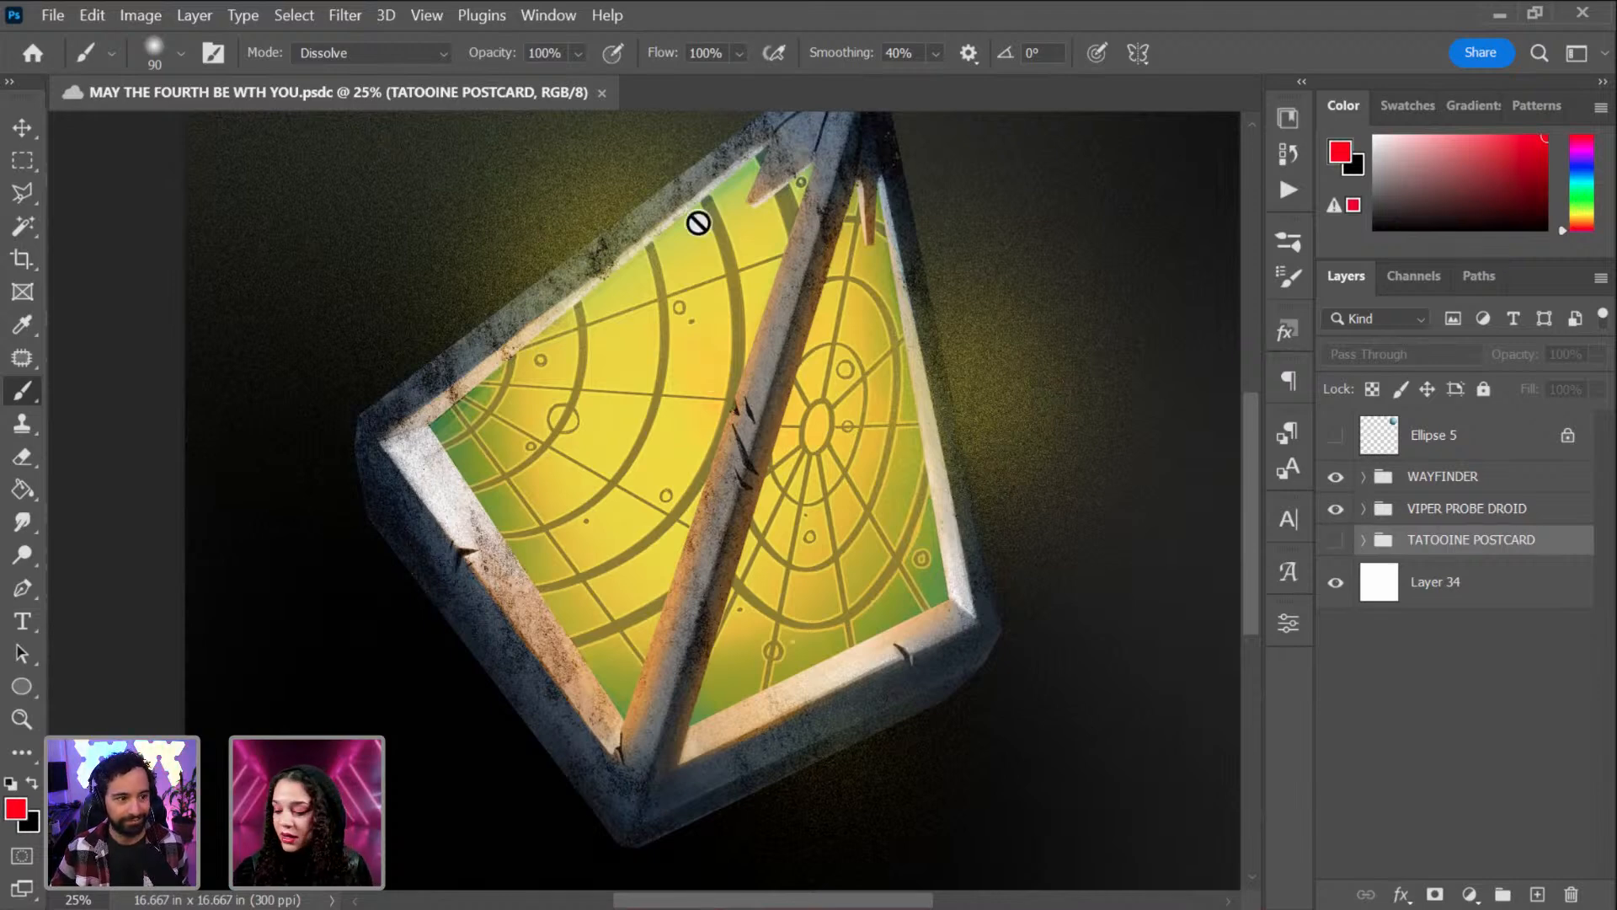
pyautogui.click(1363, 477)
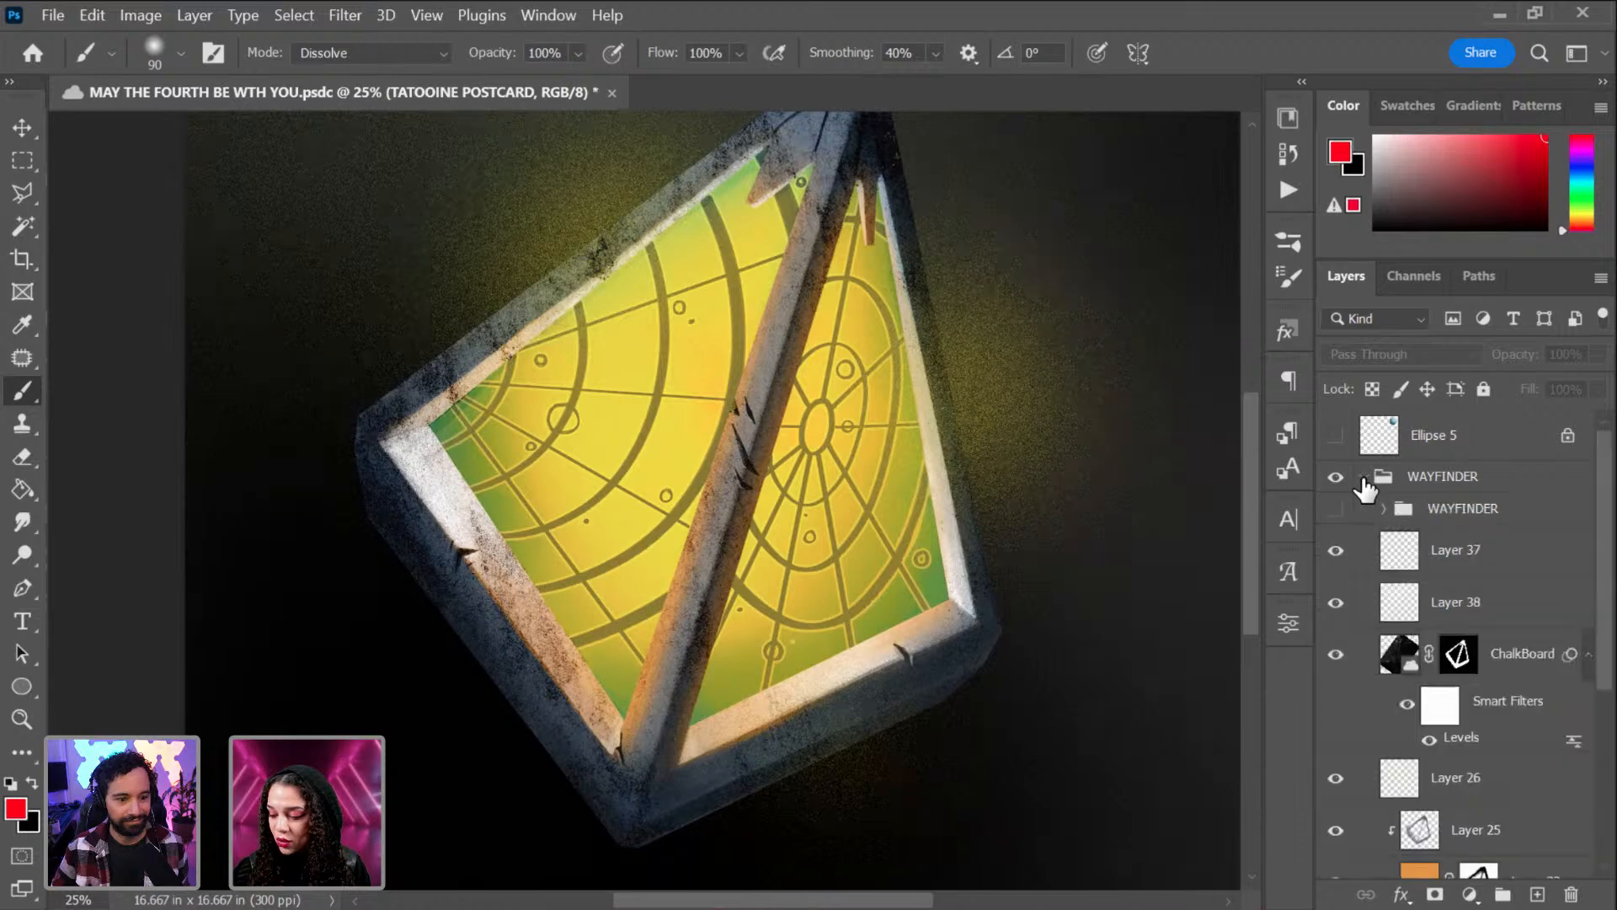
pyautogui.scroll(-2, 1432, 598)
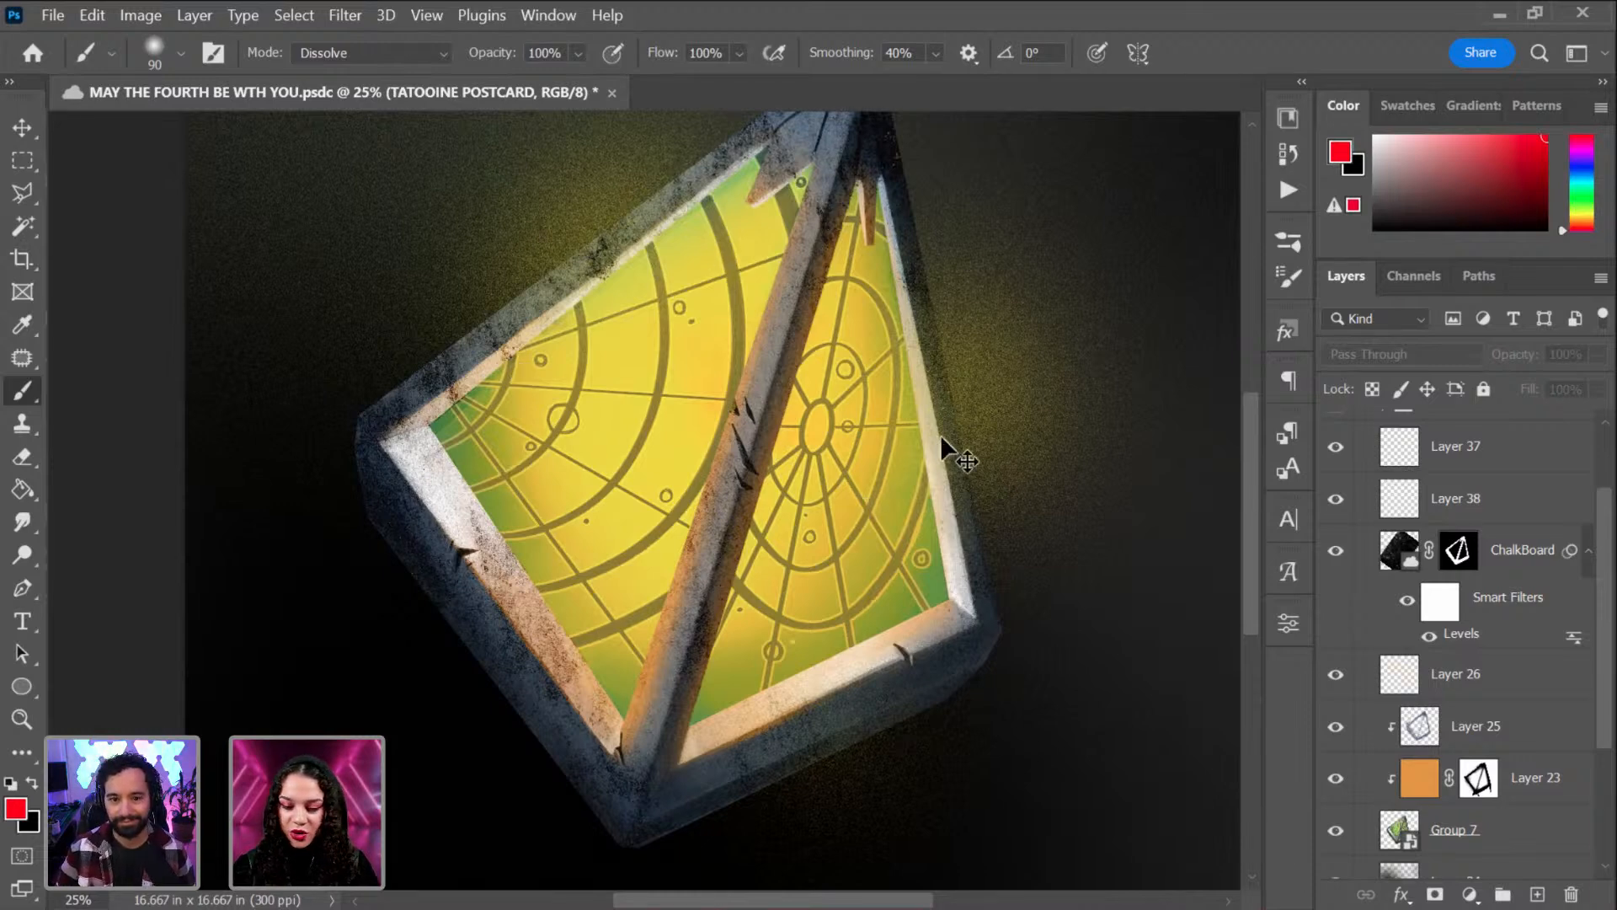
pyautogui.hotkey('ctrl', '-')
pyautogui.hotkey('ctrl', '+')
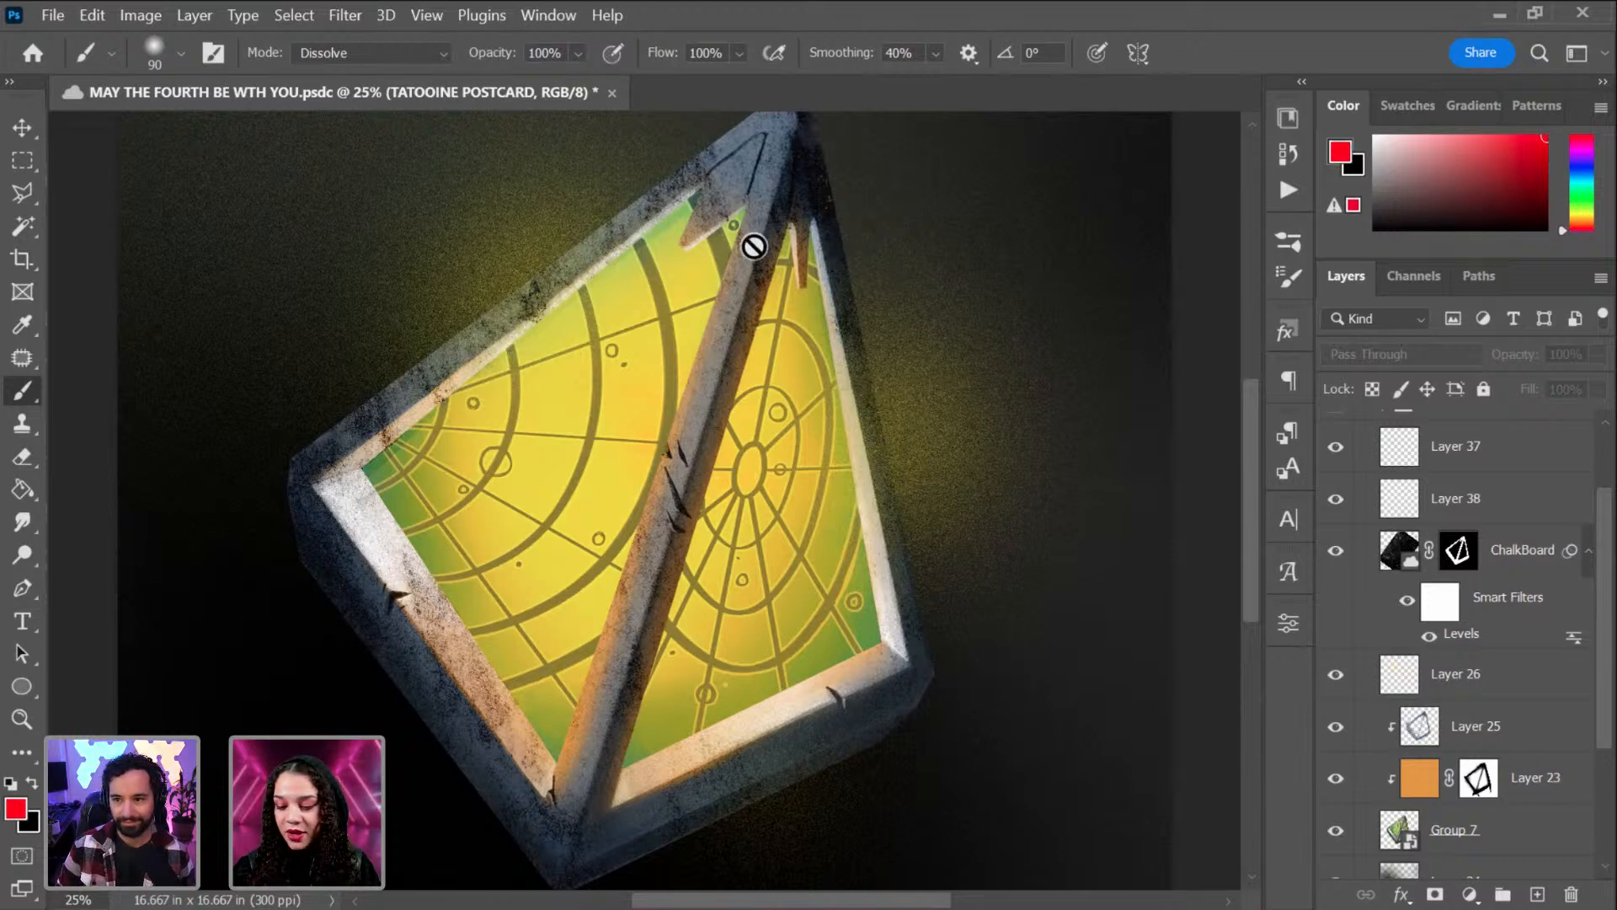
# Select the ChalkBoard layer and turn its visibility off and back on to compare the wayfinder with and without the texture.
pyautogui.click(1499, 564)
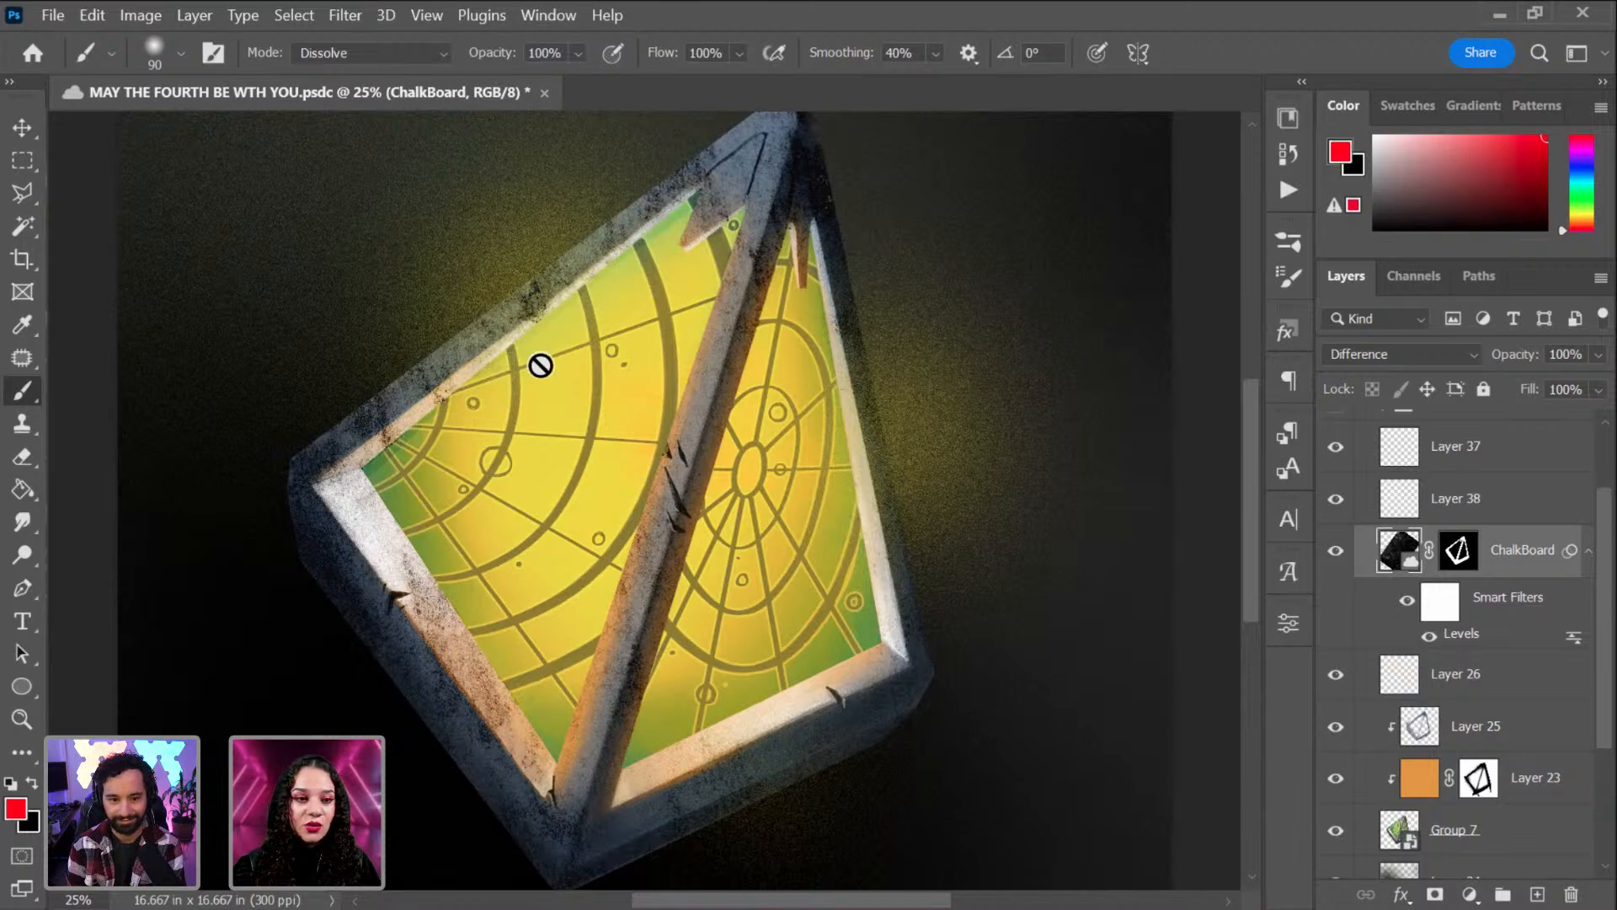
pyautogui.click(1336, 553)
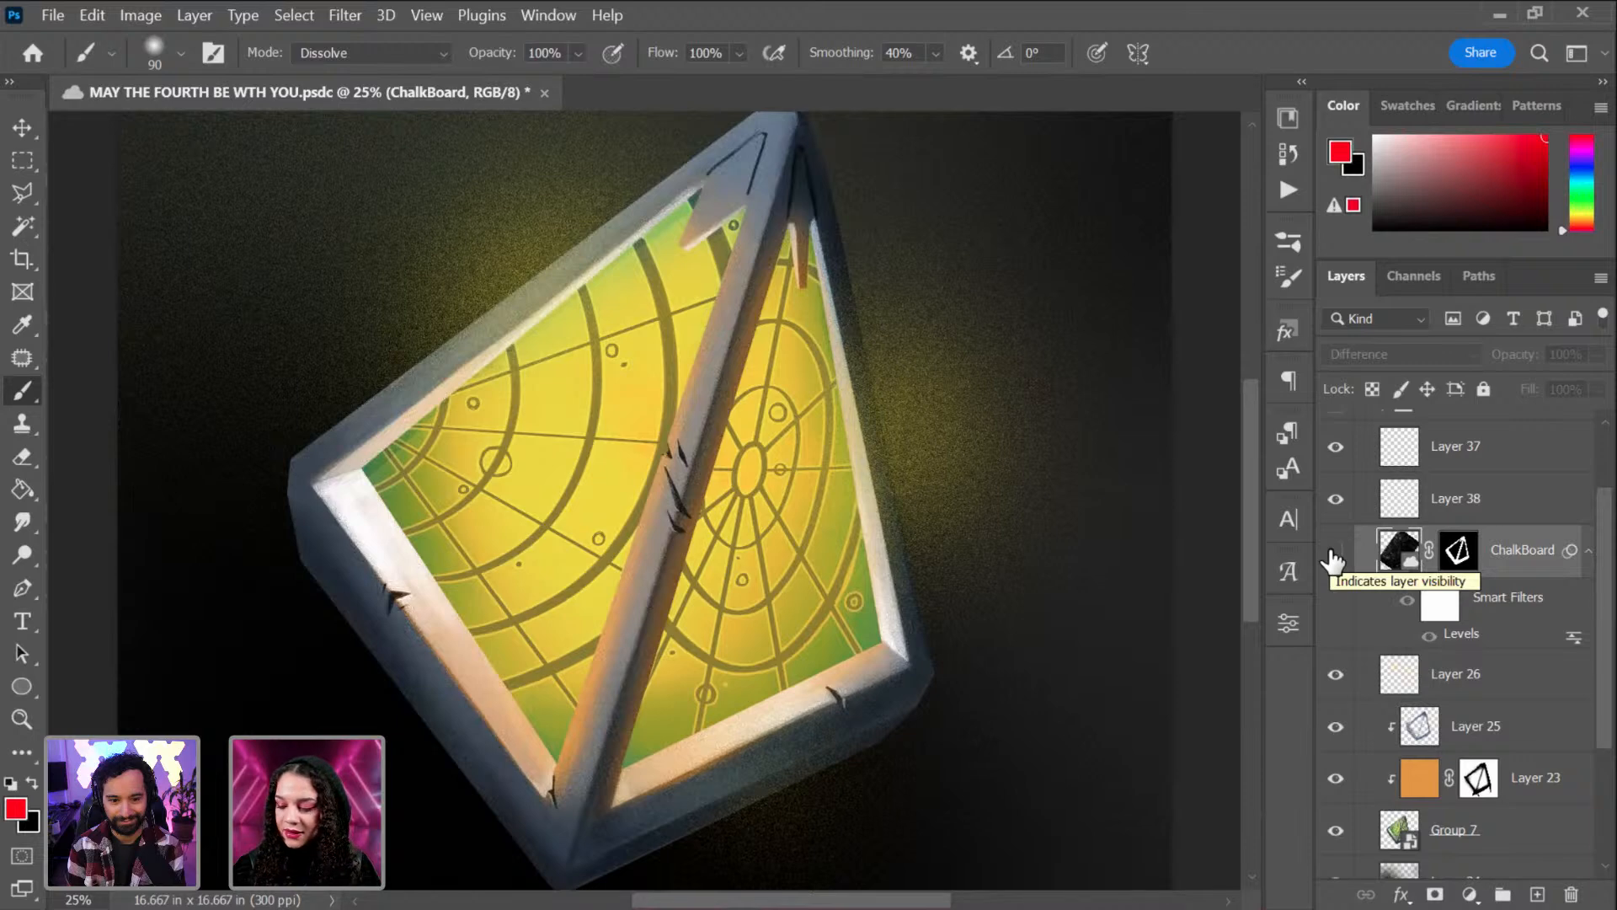
pyautogui.click(1335, 553)
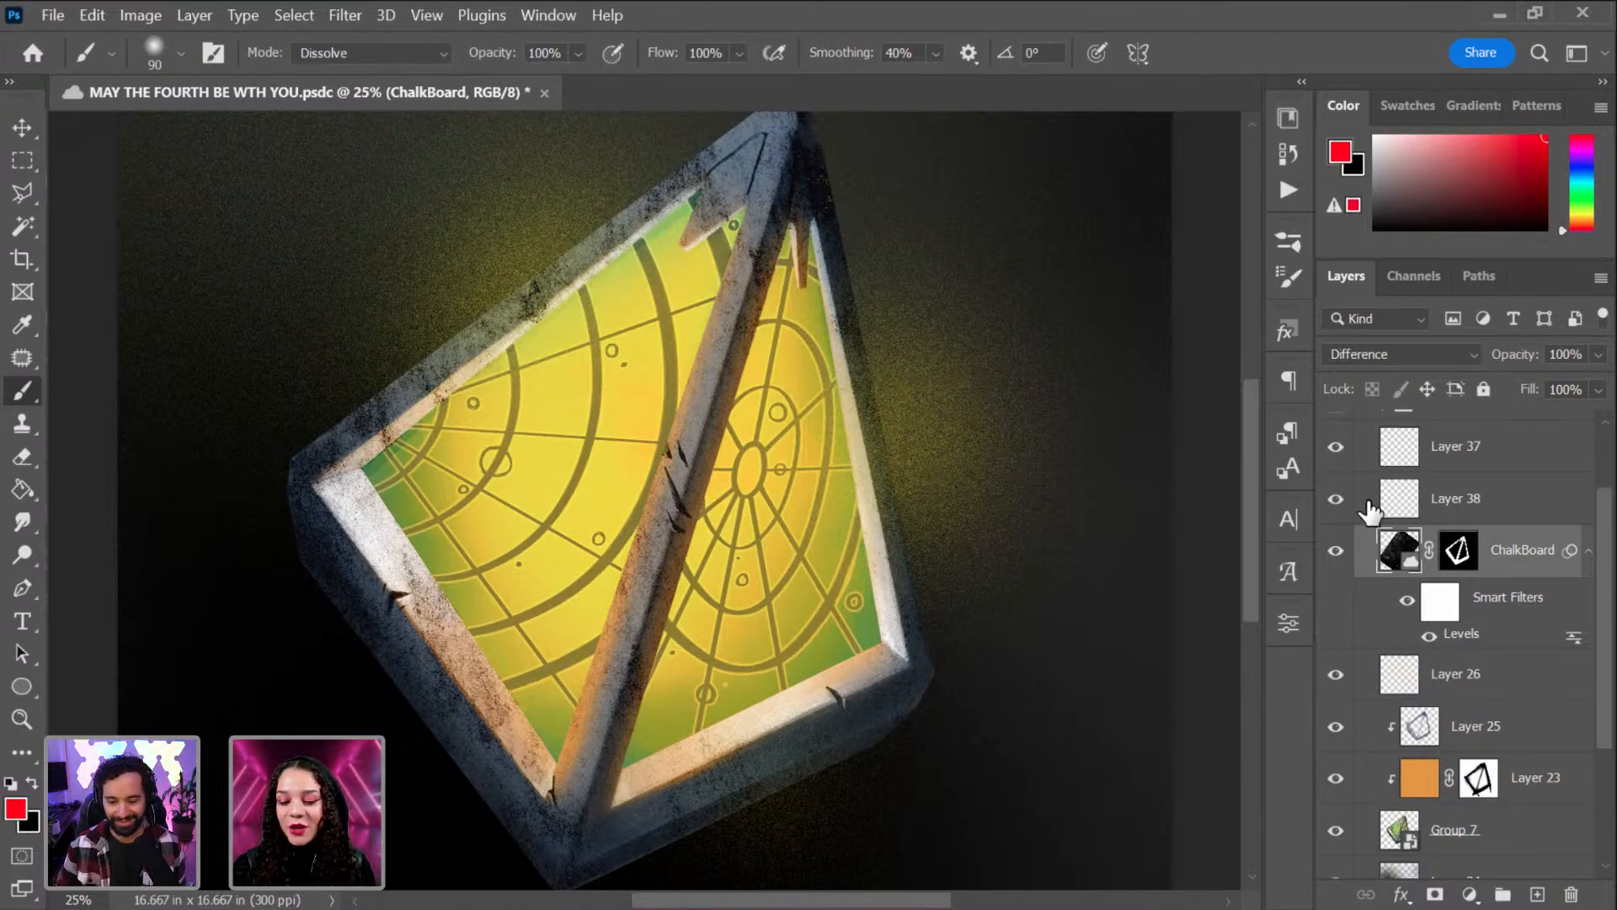
# Collapse the WAYFINDER group and hide it.
pyautogui.scroll(2, 1395, 573)
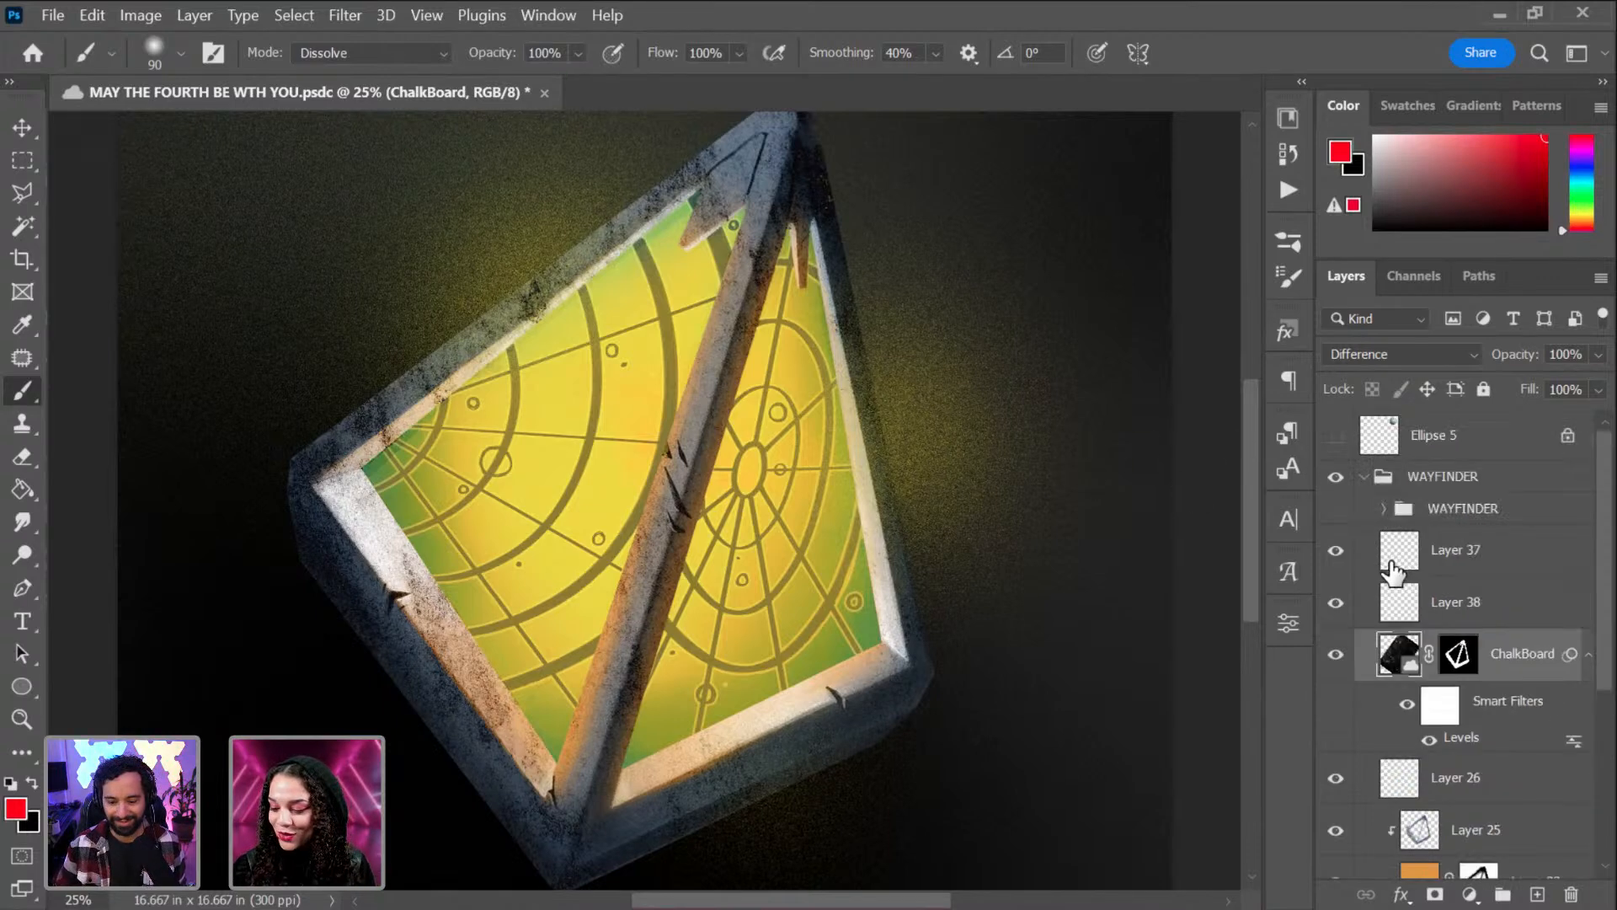
pyautogui.click(1363, 480)
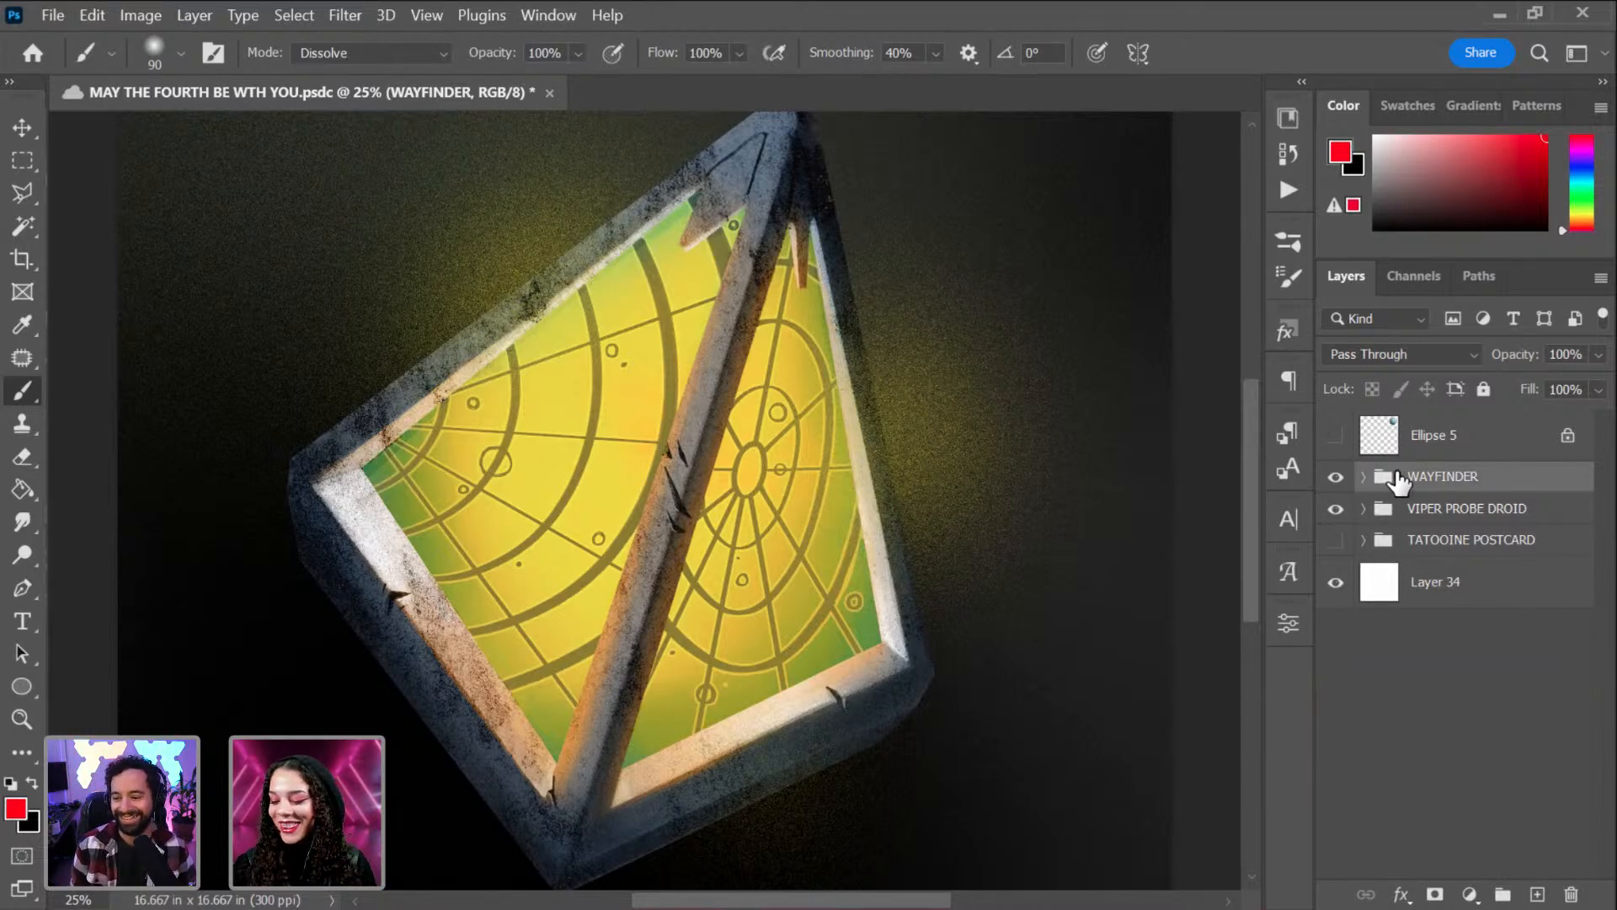
pyautogui.click(1337, 478)
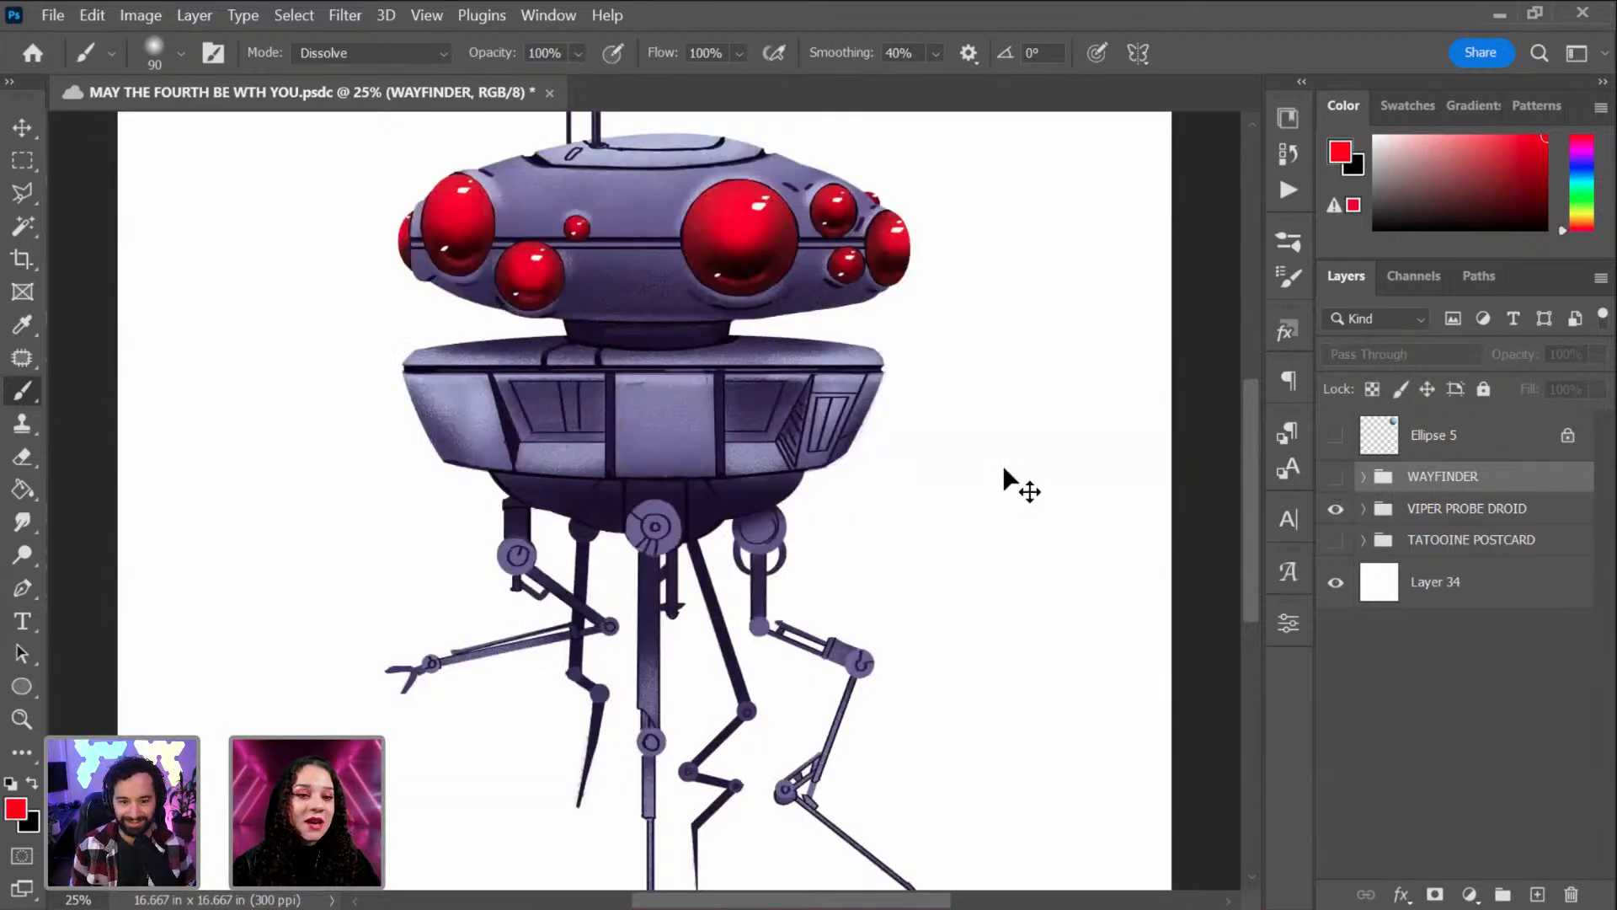
# Examine the probe droid artwork as a whole and up close, including its head, red eyes, lower body and legs.
pyautogui.hotkey('ctrl', '-')
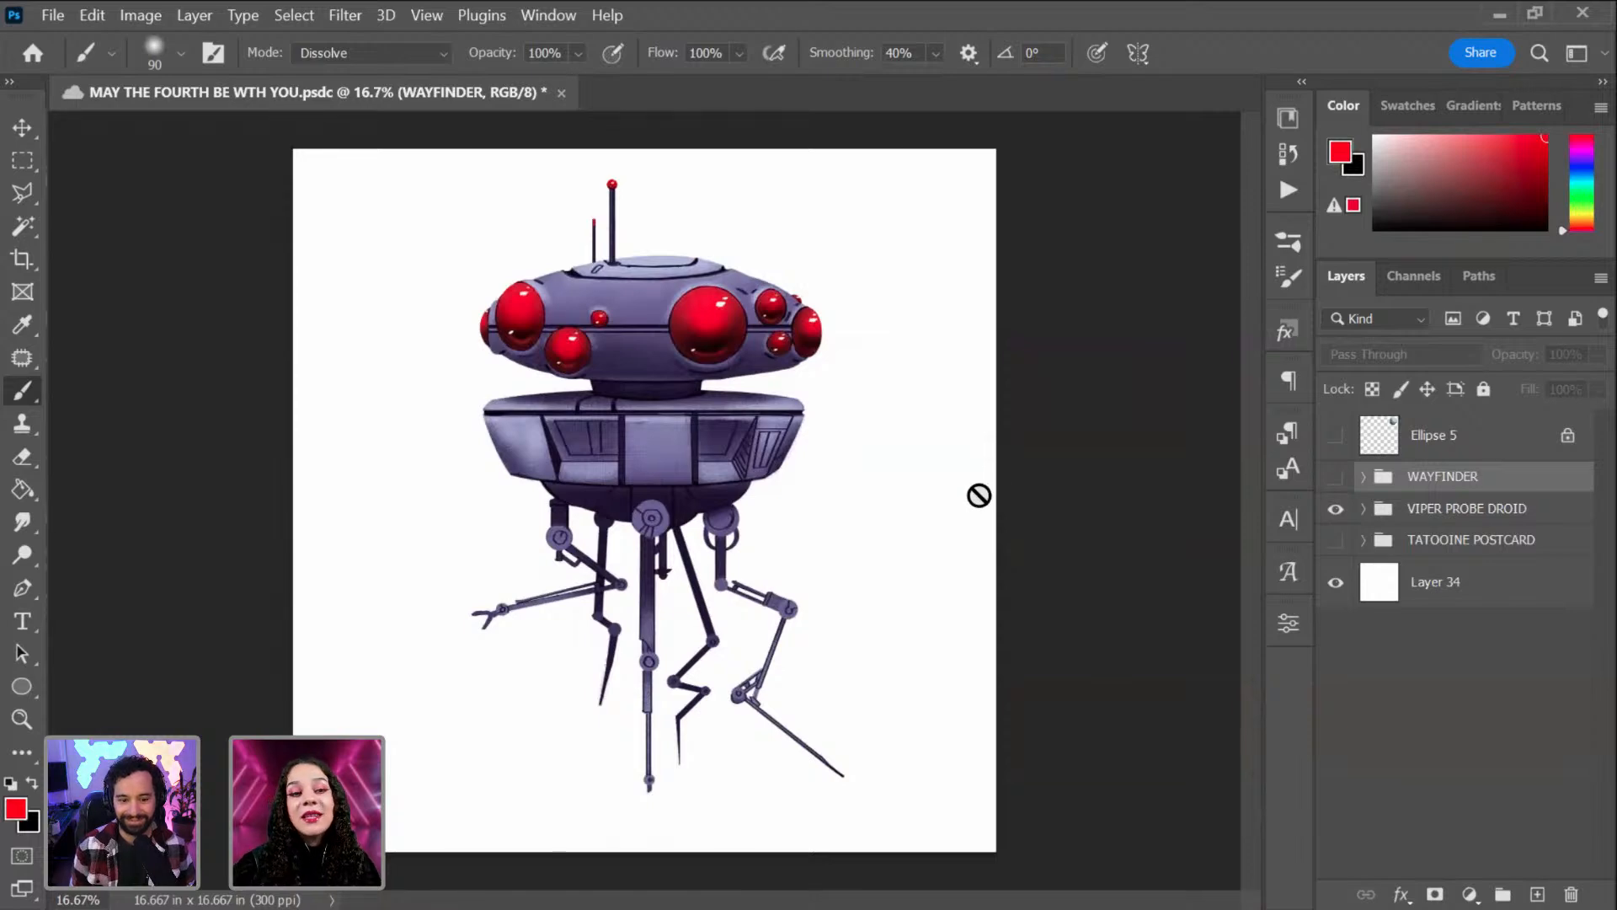
pyautogui.hotkey('ctrl', '+')
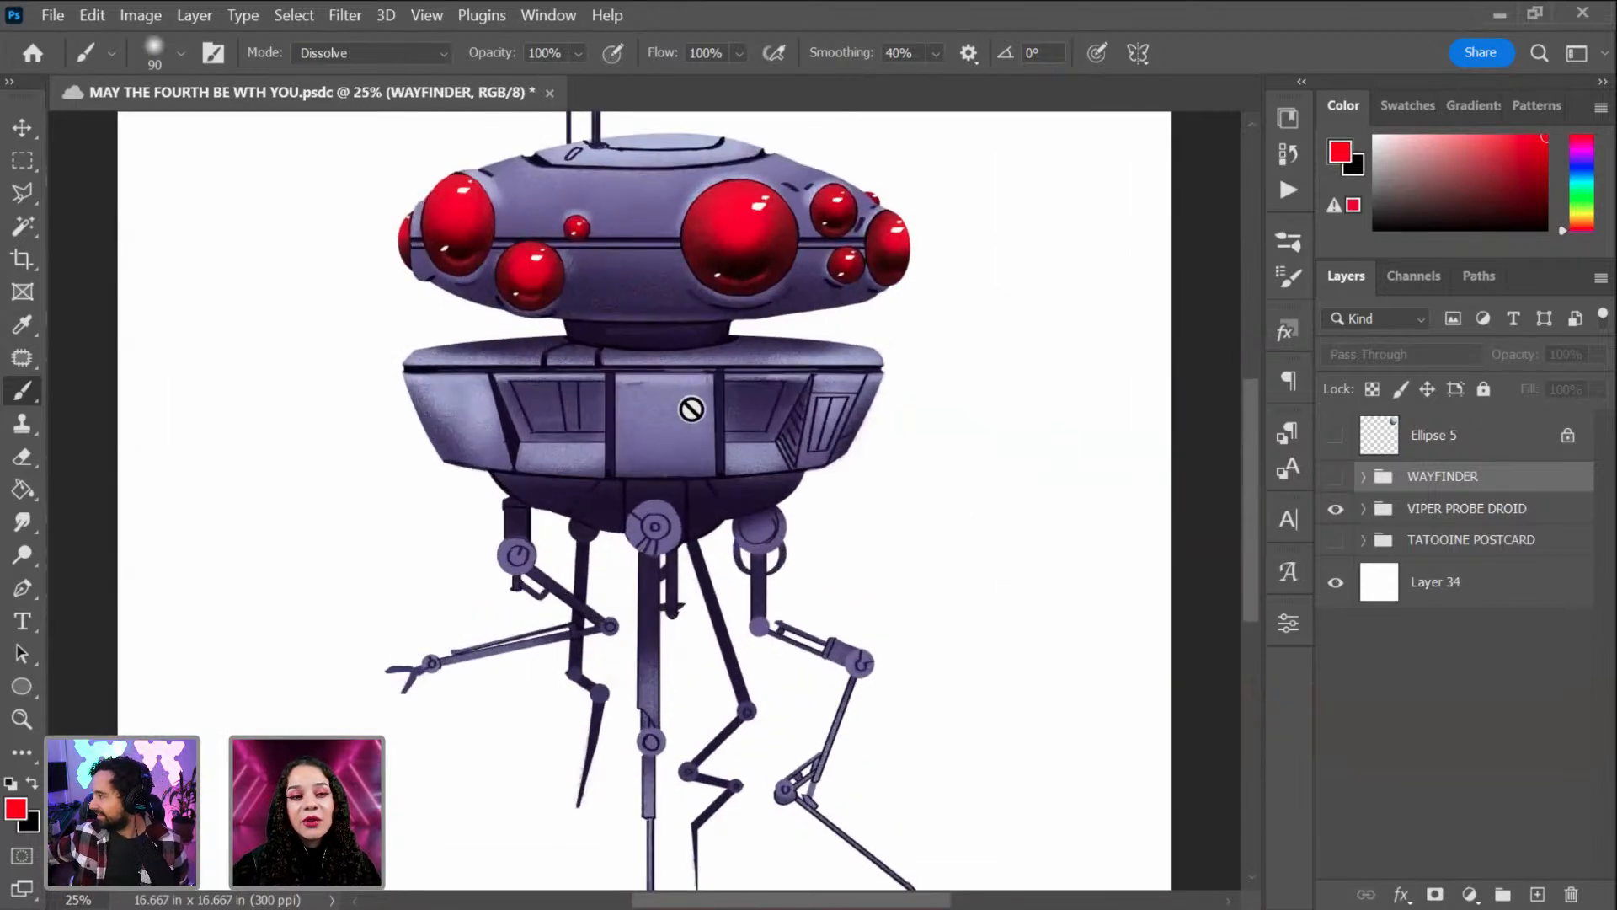
pyautogui.hotkey('ctrl', '-')
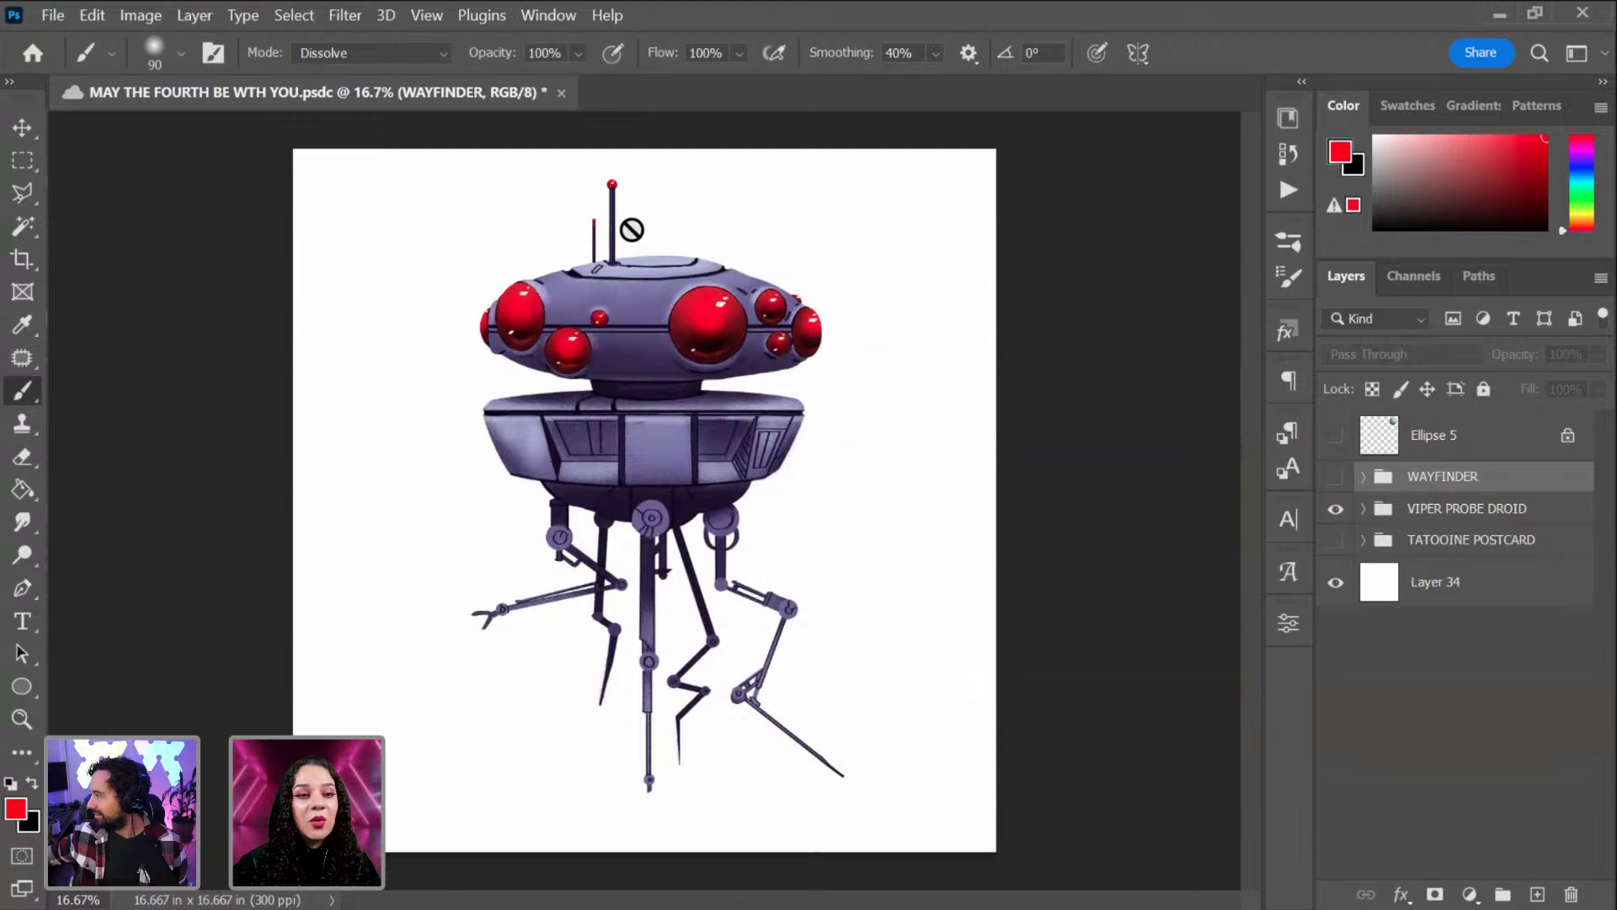
pyautogui.hotkey('ctrl', '+')
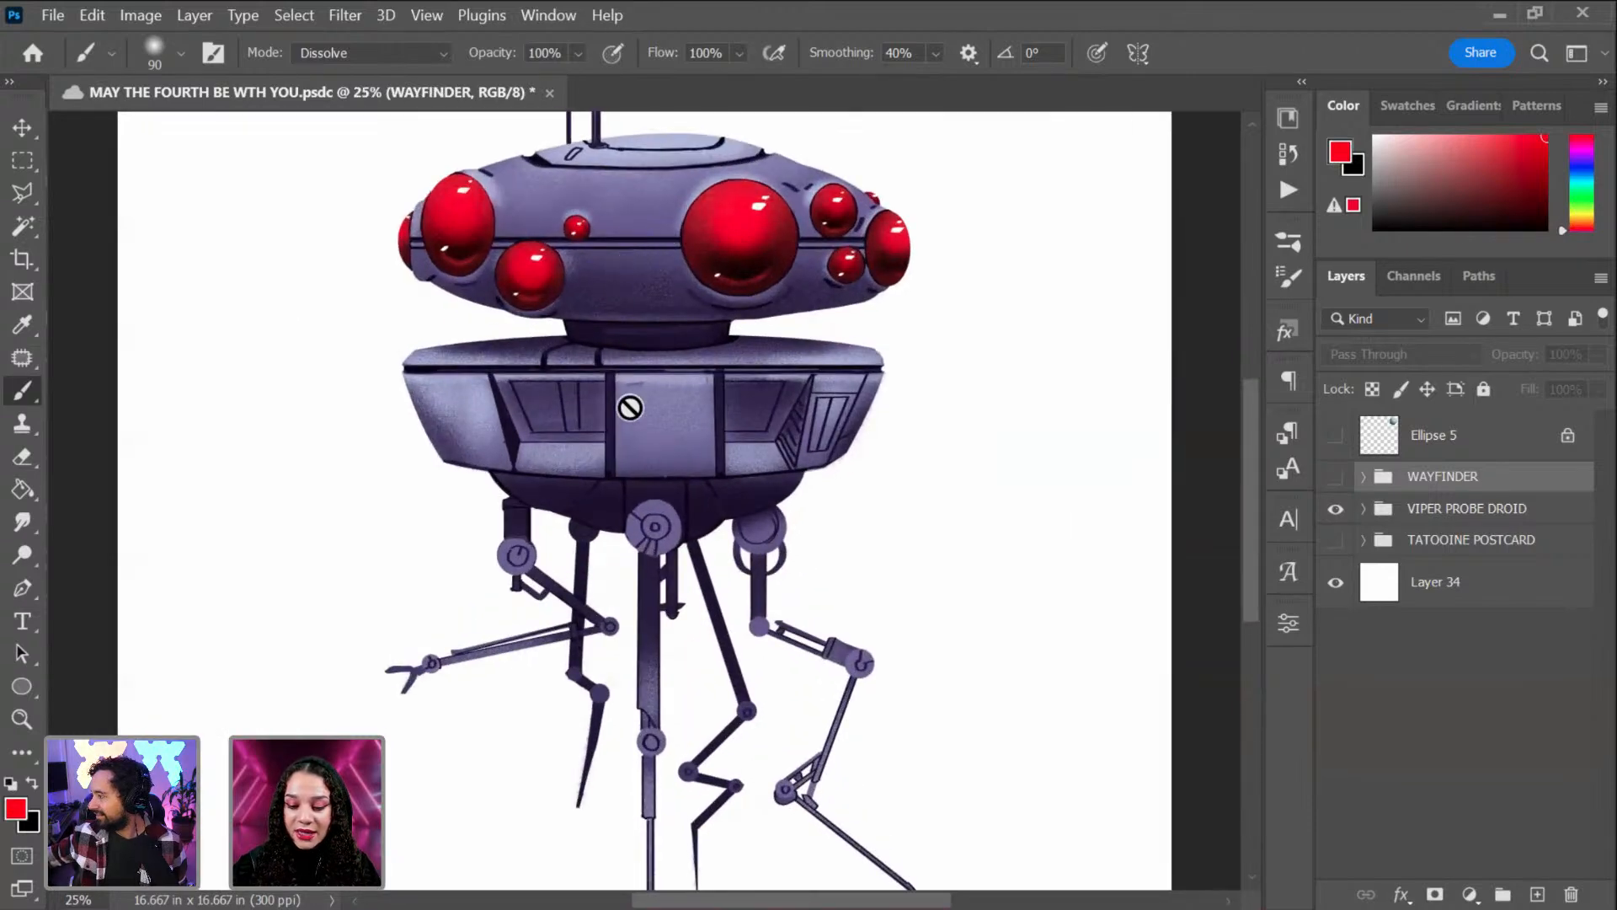
pyautogui.hotkey('ctrl', '+')
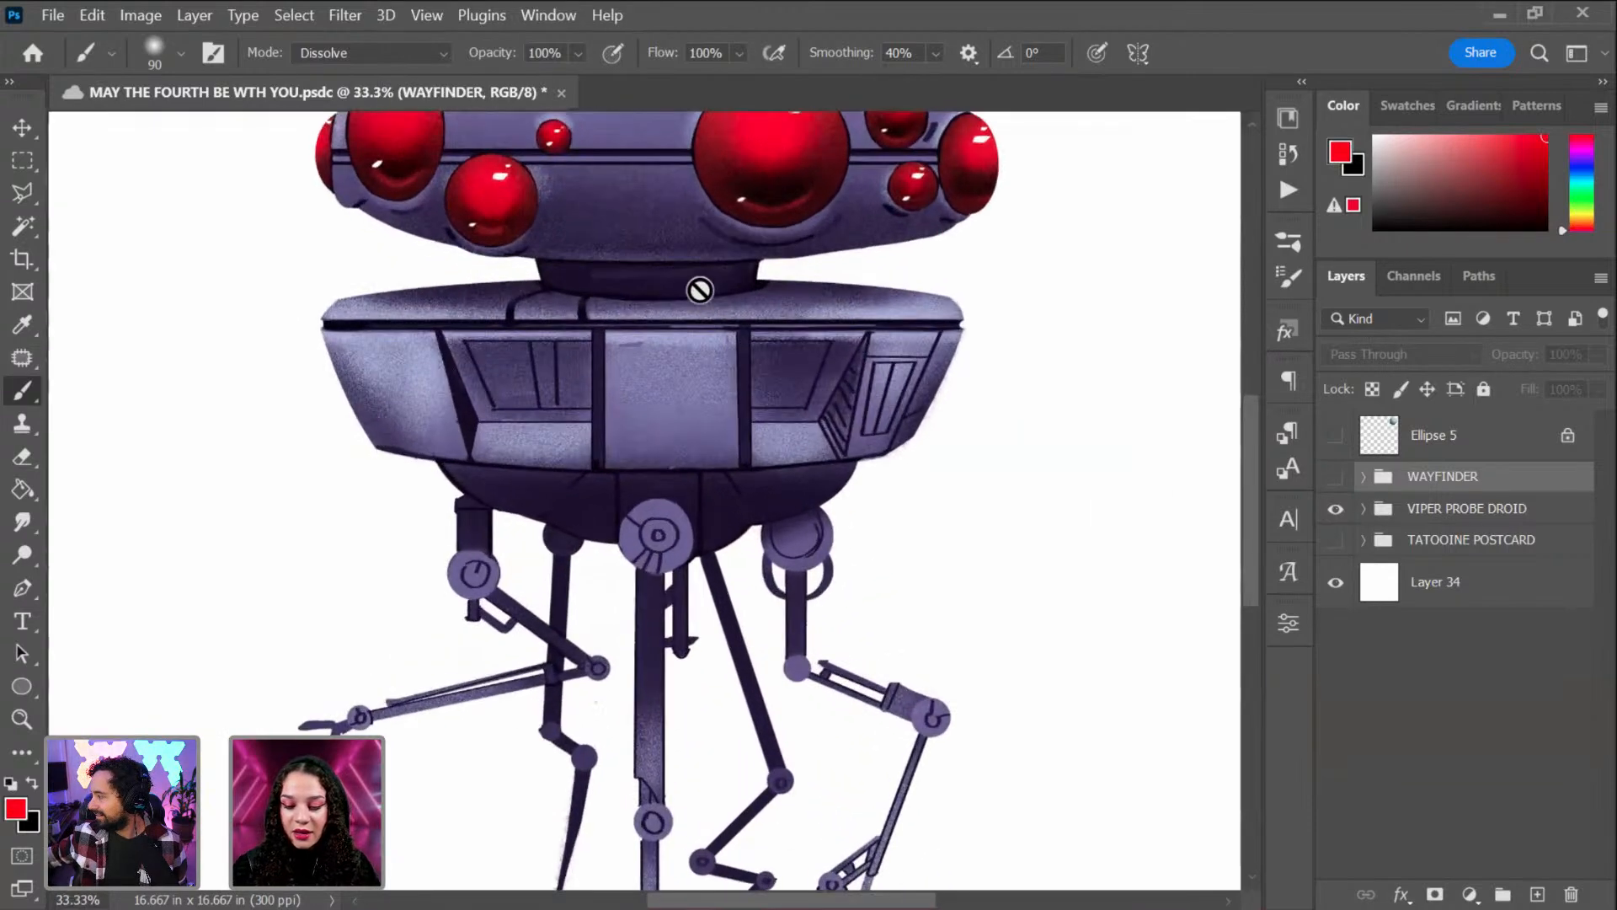
pyautogui.moveTo(675, 318); pyautogui.dragTo(678, 373)
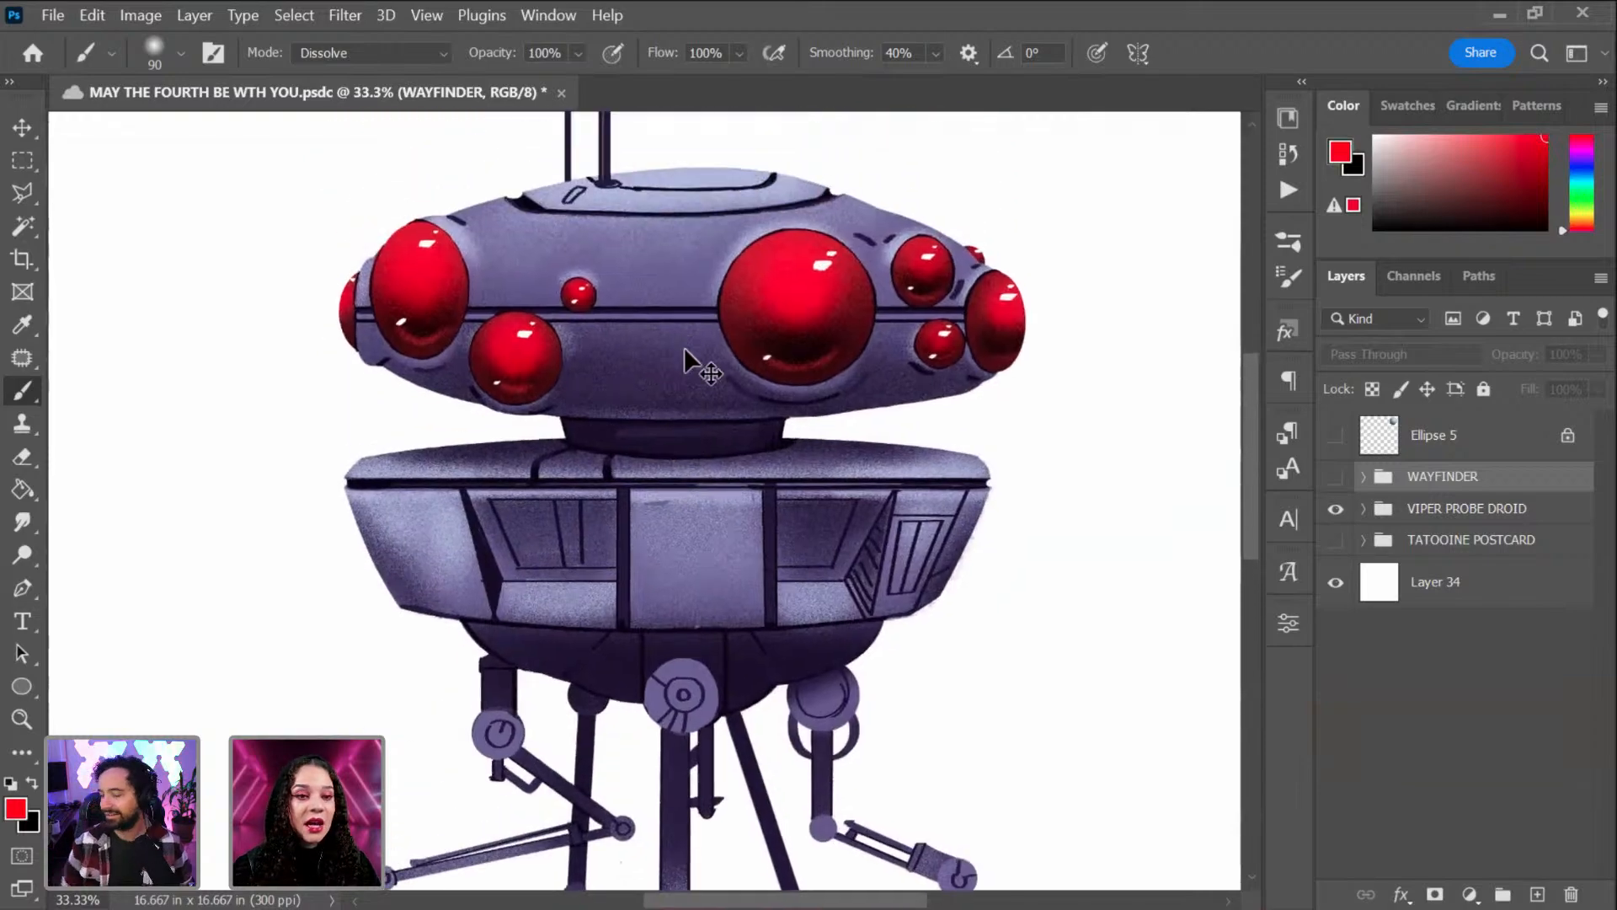
pyautogui.hotkey('ctrl', '+')
pyautogui.moveTo(660, 256); pyautogui.dragTo(649, 415)
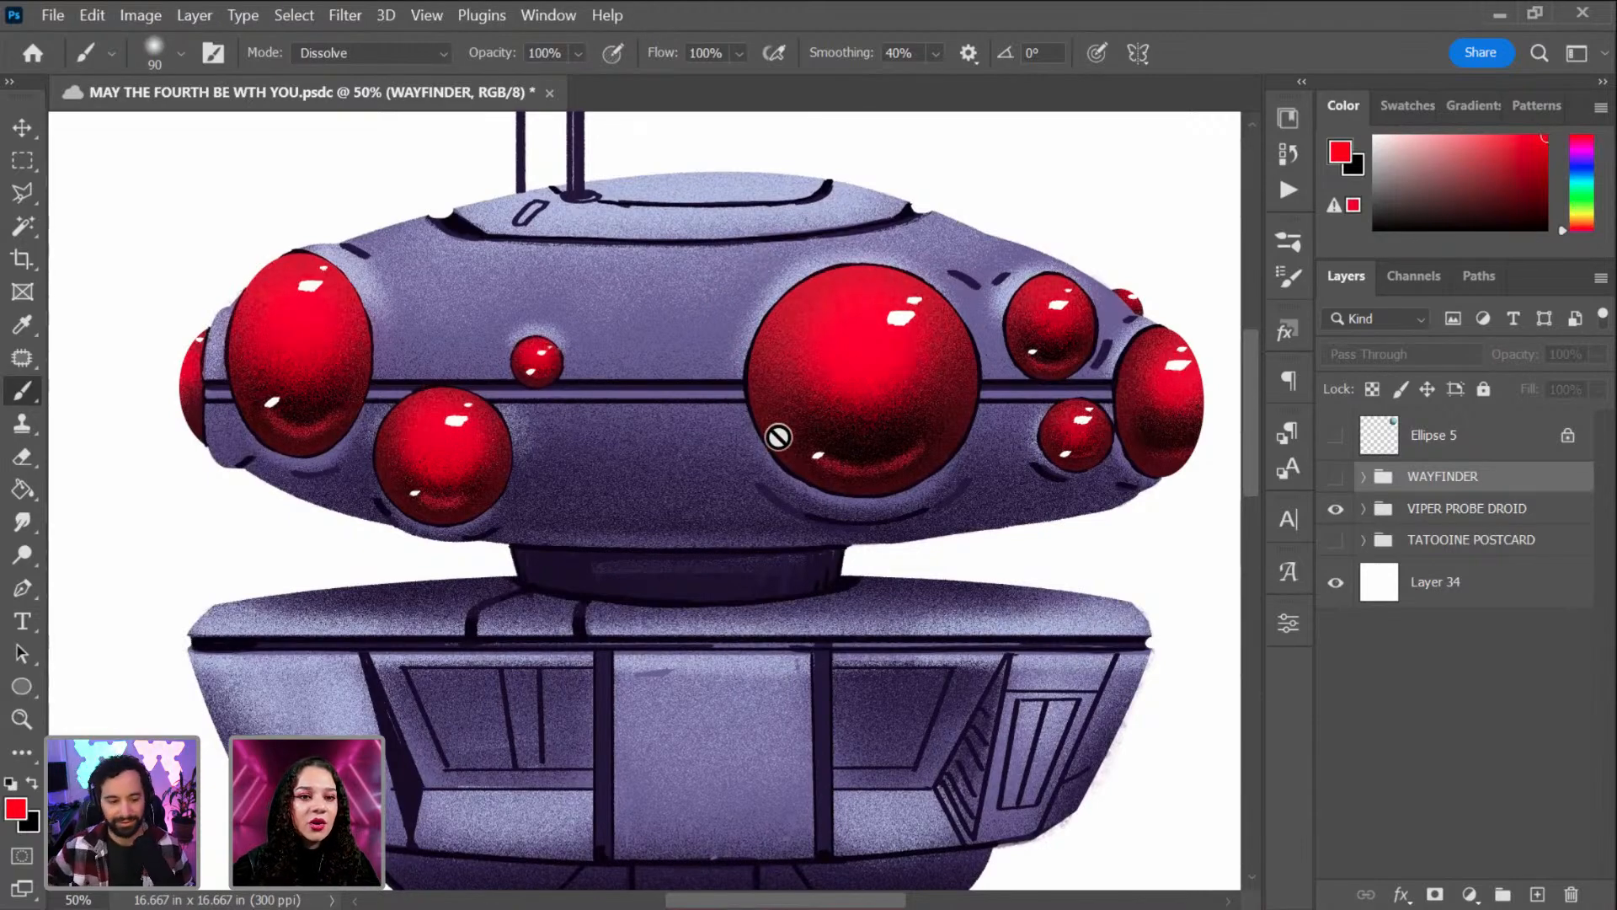
pyautogui.moveTo(716, 670); pyautogui.dragTo(706, 389)
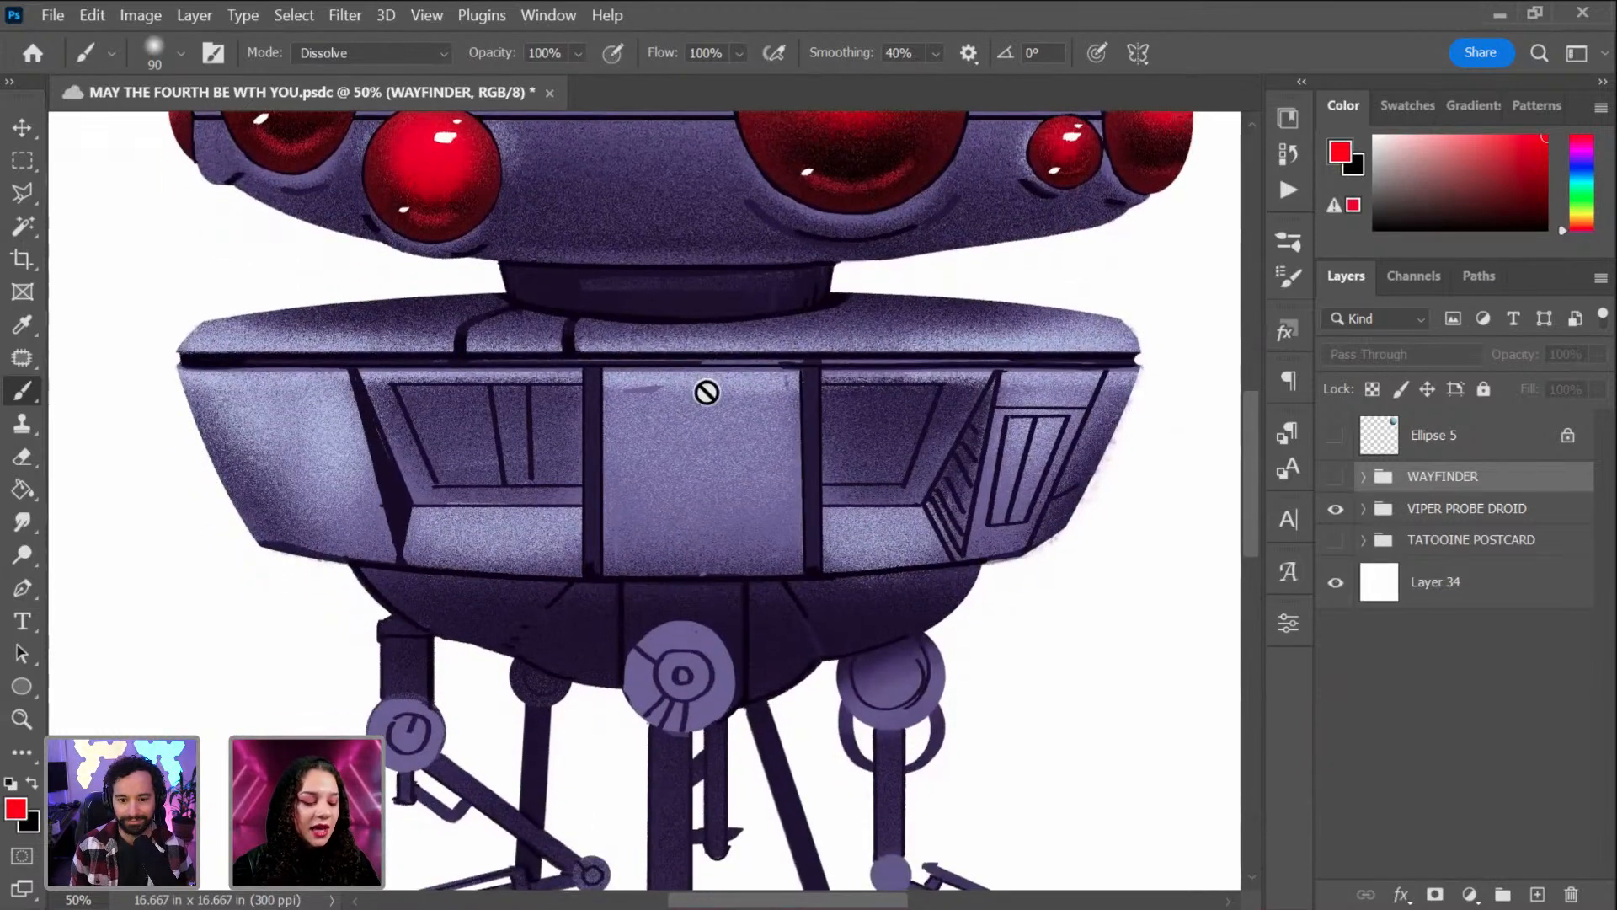
pyautogui.hotkey('ctrl', '-')
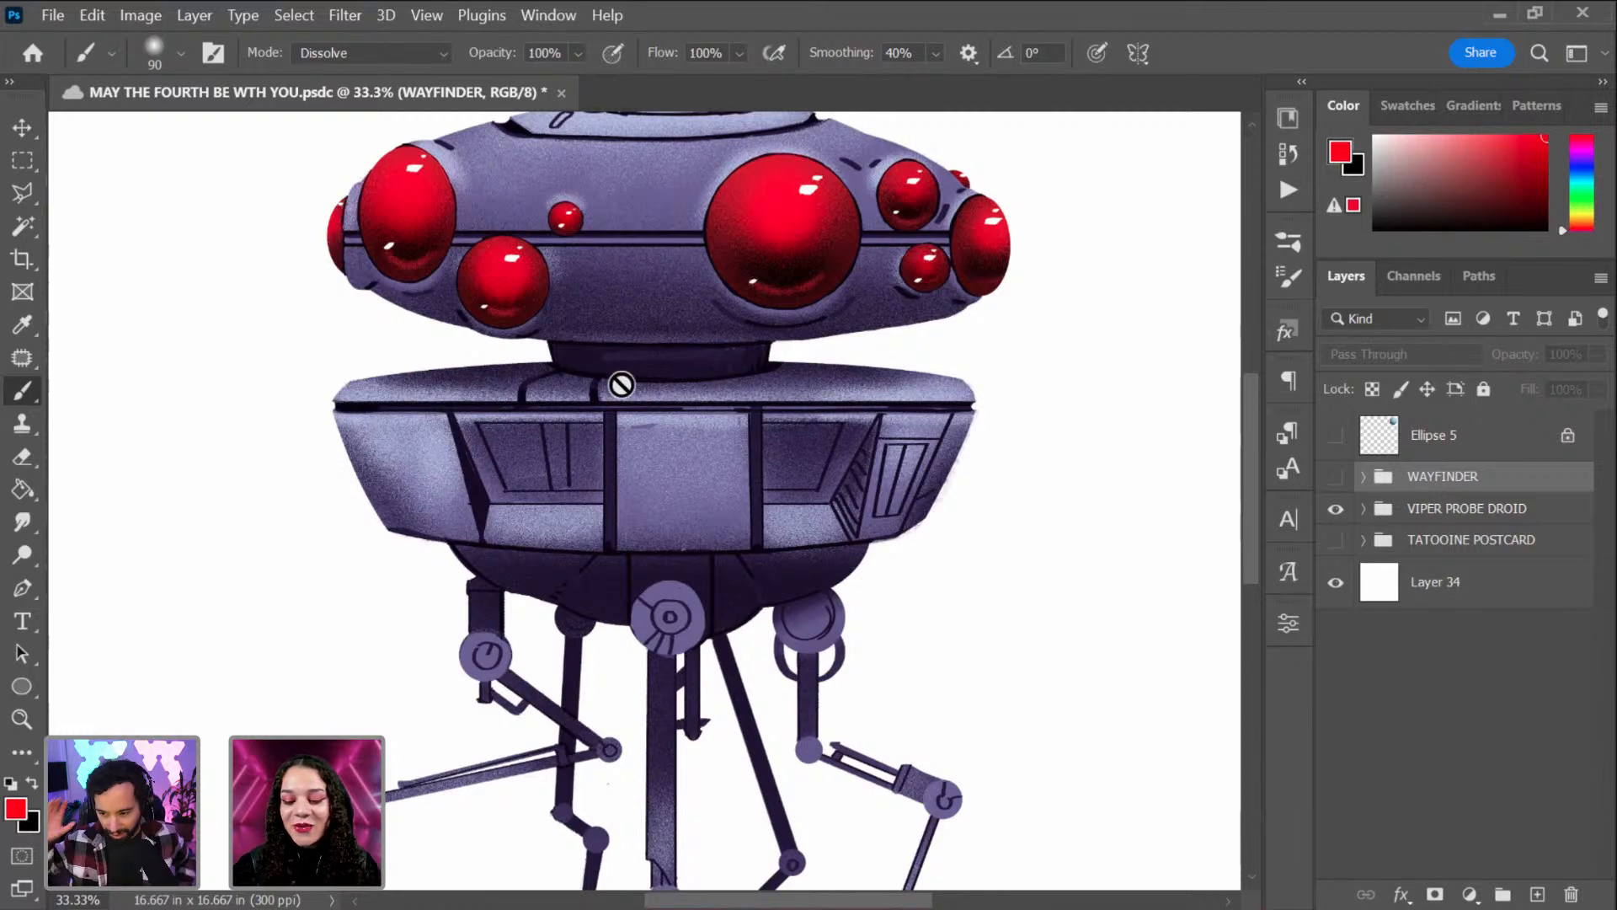
pyautogui.hotkey('ctrl', '-')
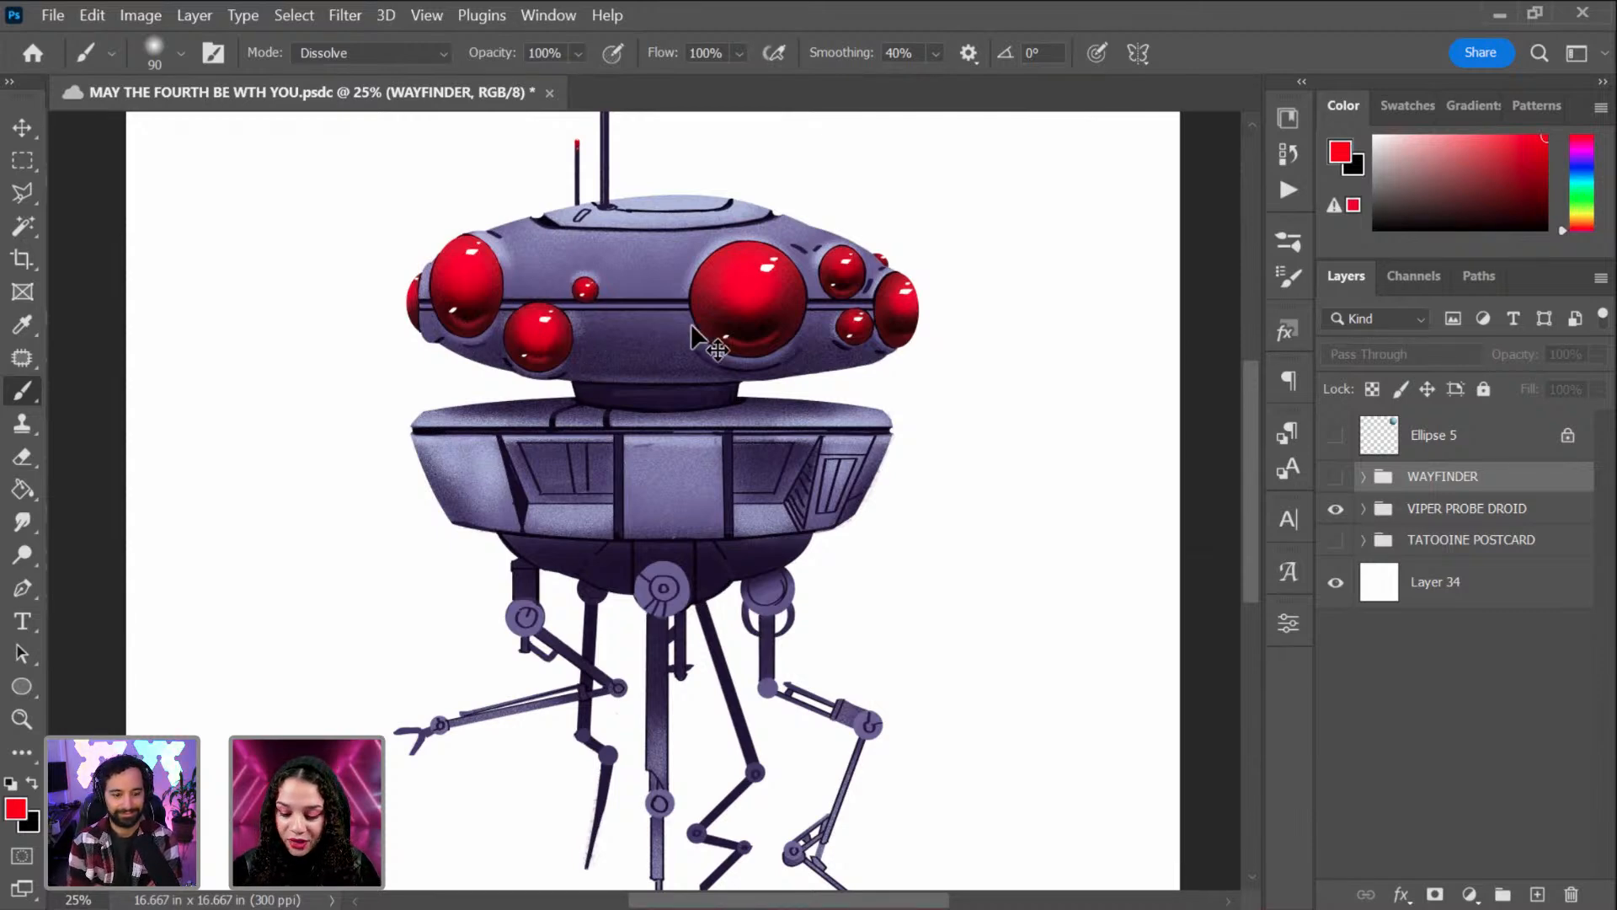
pyautogui.hotkey('ctrl', '-')
pyautogui.hotkey('ctrl', '+')
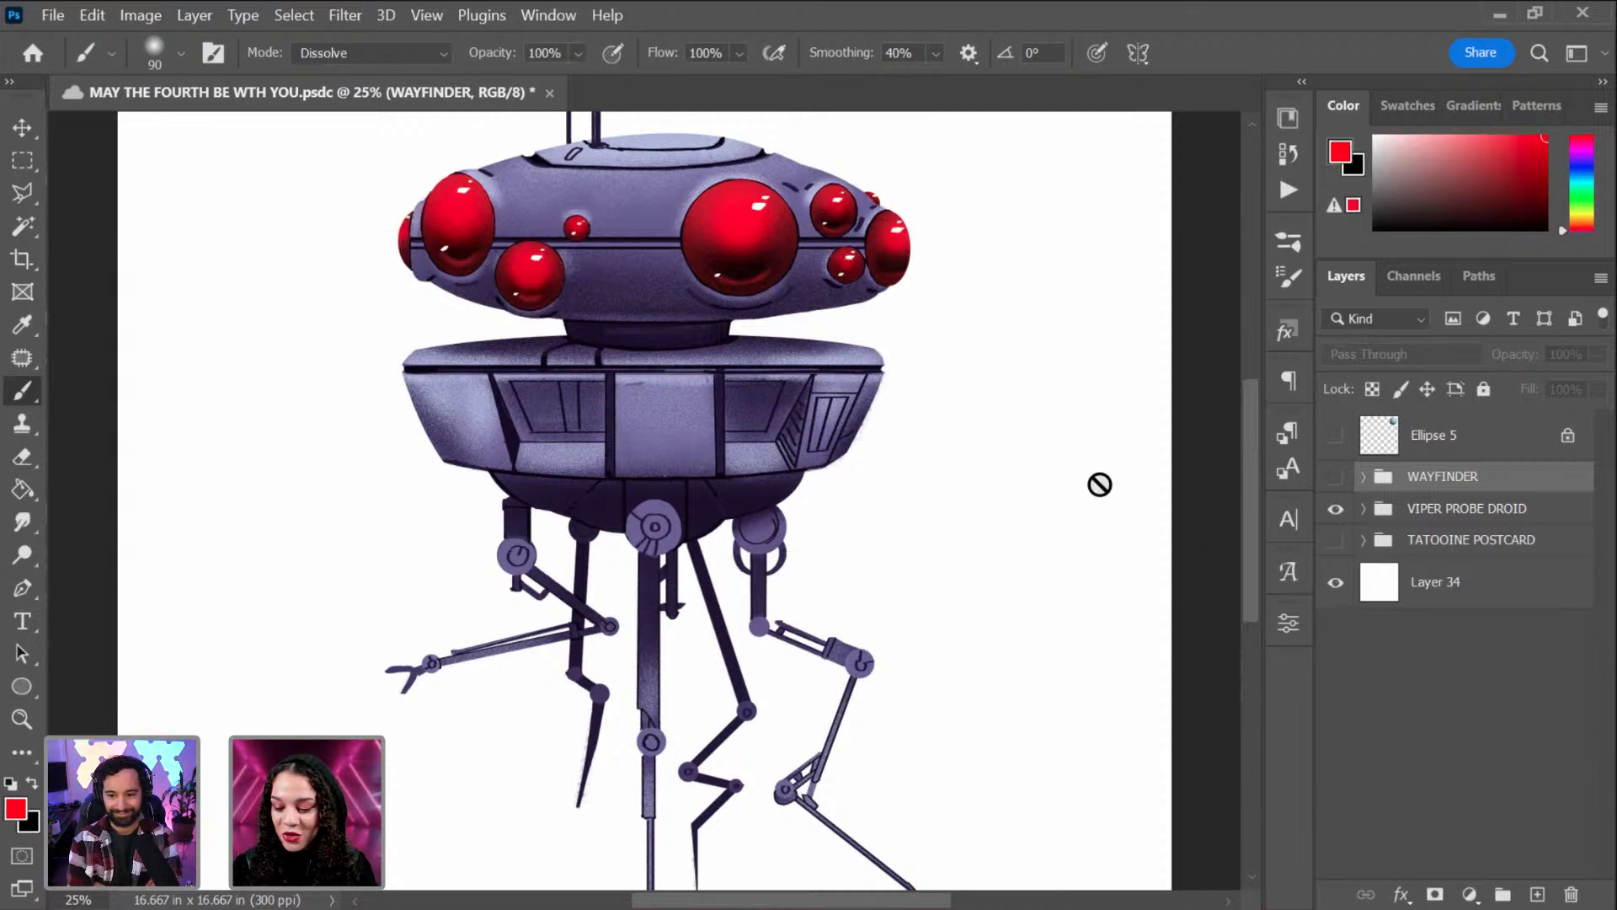
# View the TATOOINE POSTCARD group in place of the VIPER PROBE DROID group, expand its layers, and switch back to the droid.
pyautogui.click(1336, 511)
pyautogui.click(1335, 540)
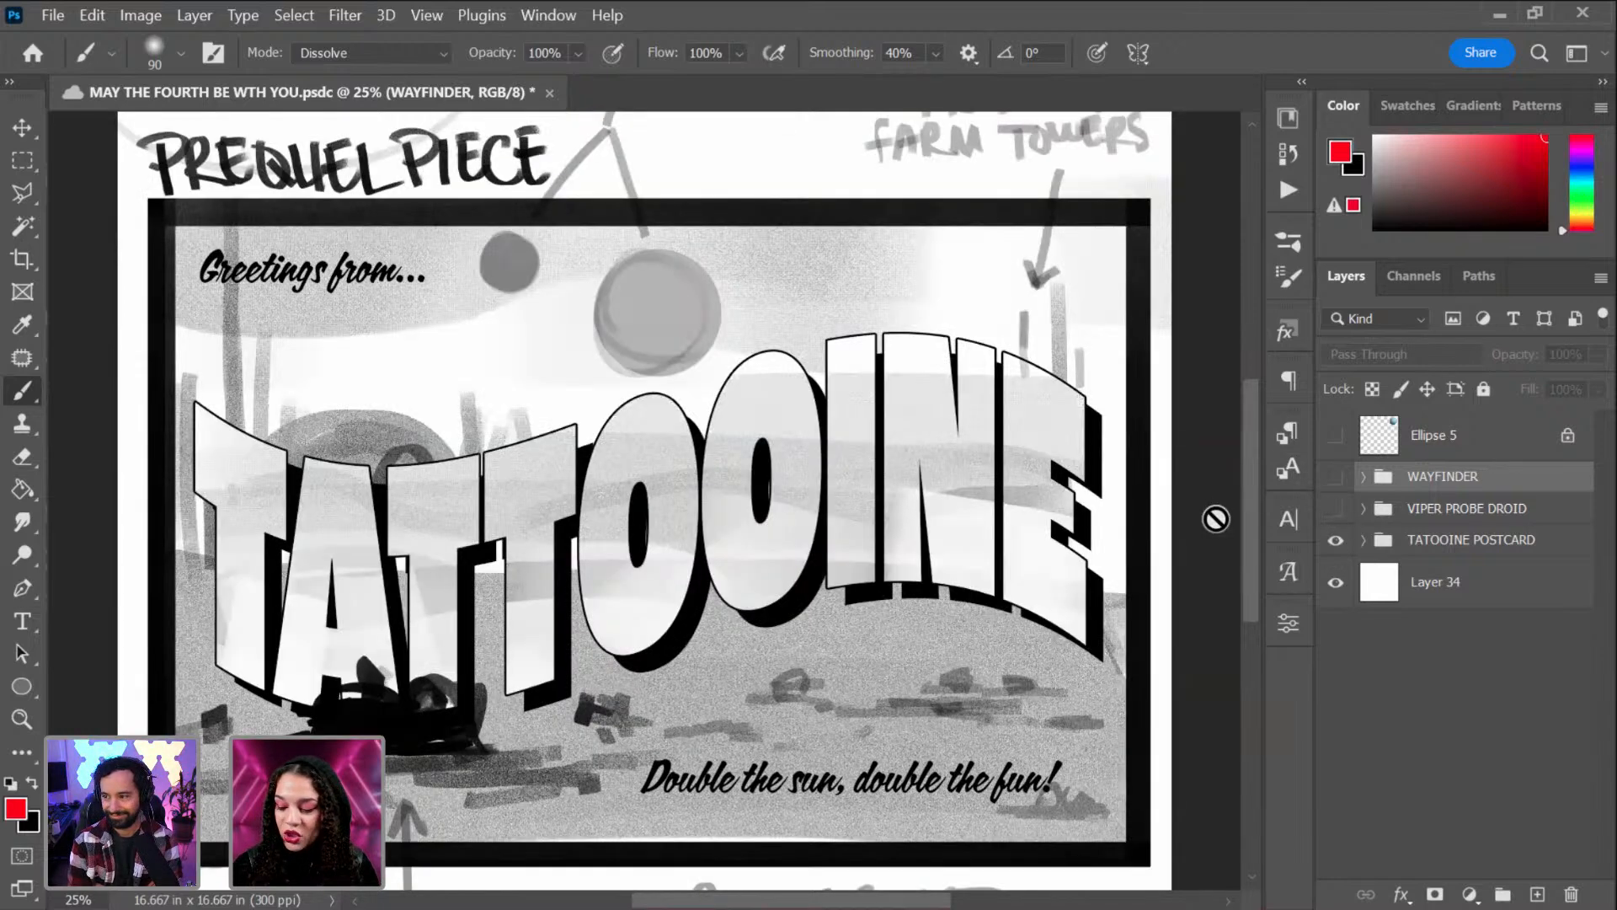
pyautogui.click(1364, 540)
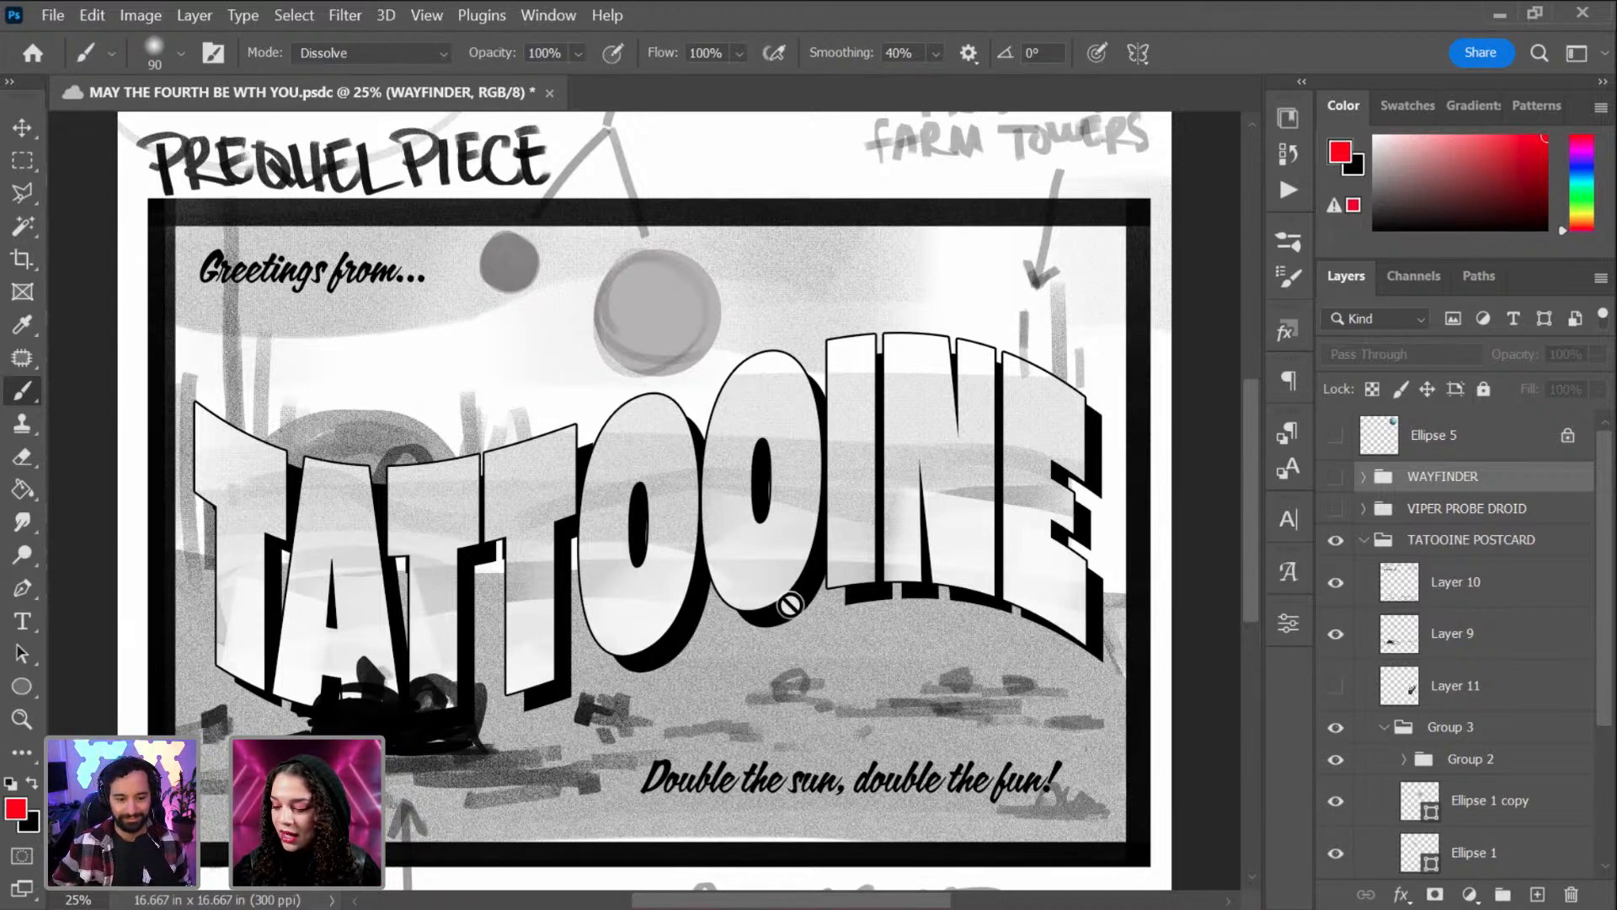
pyautogui.click(1337, 540)
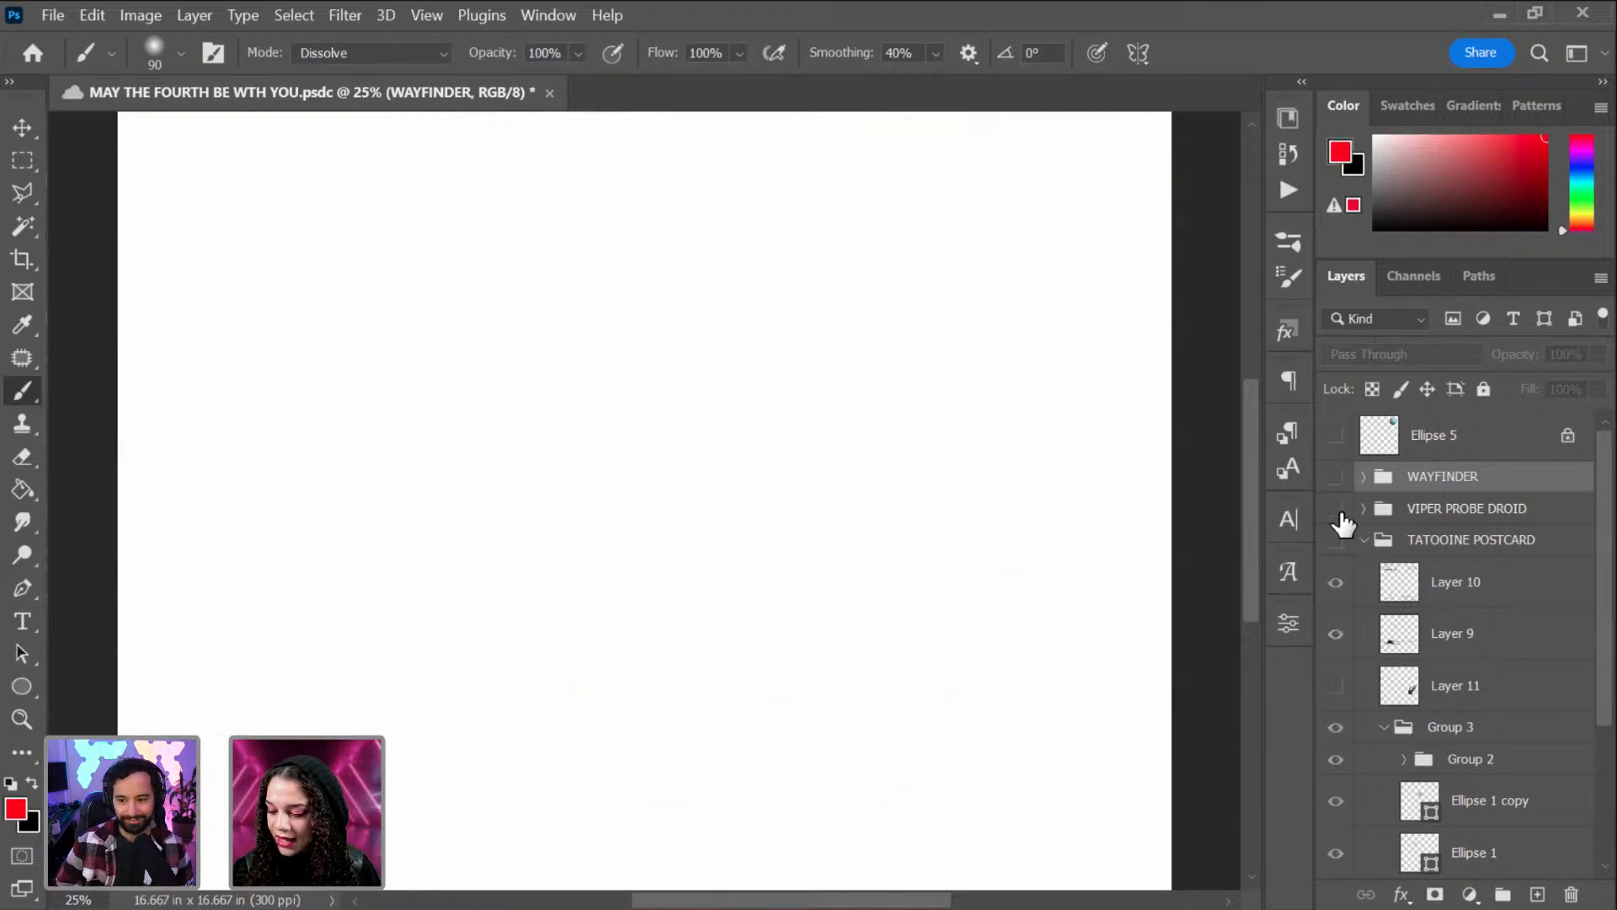
pyautogui.click(1336, 509)
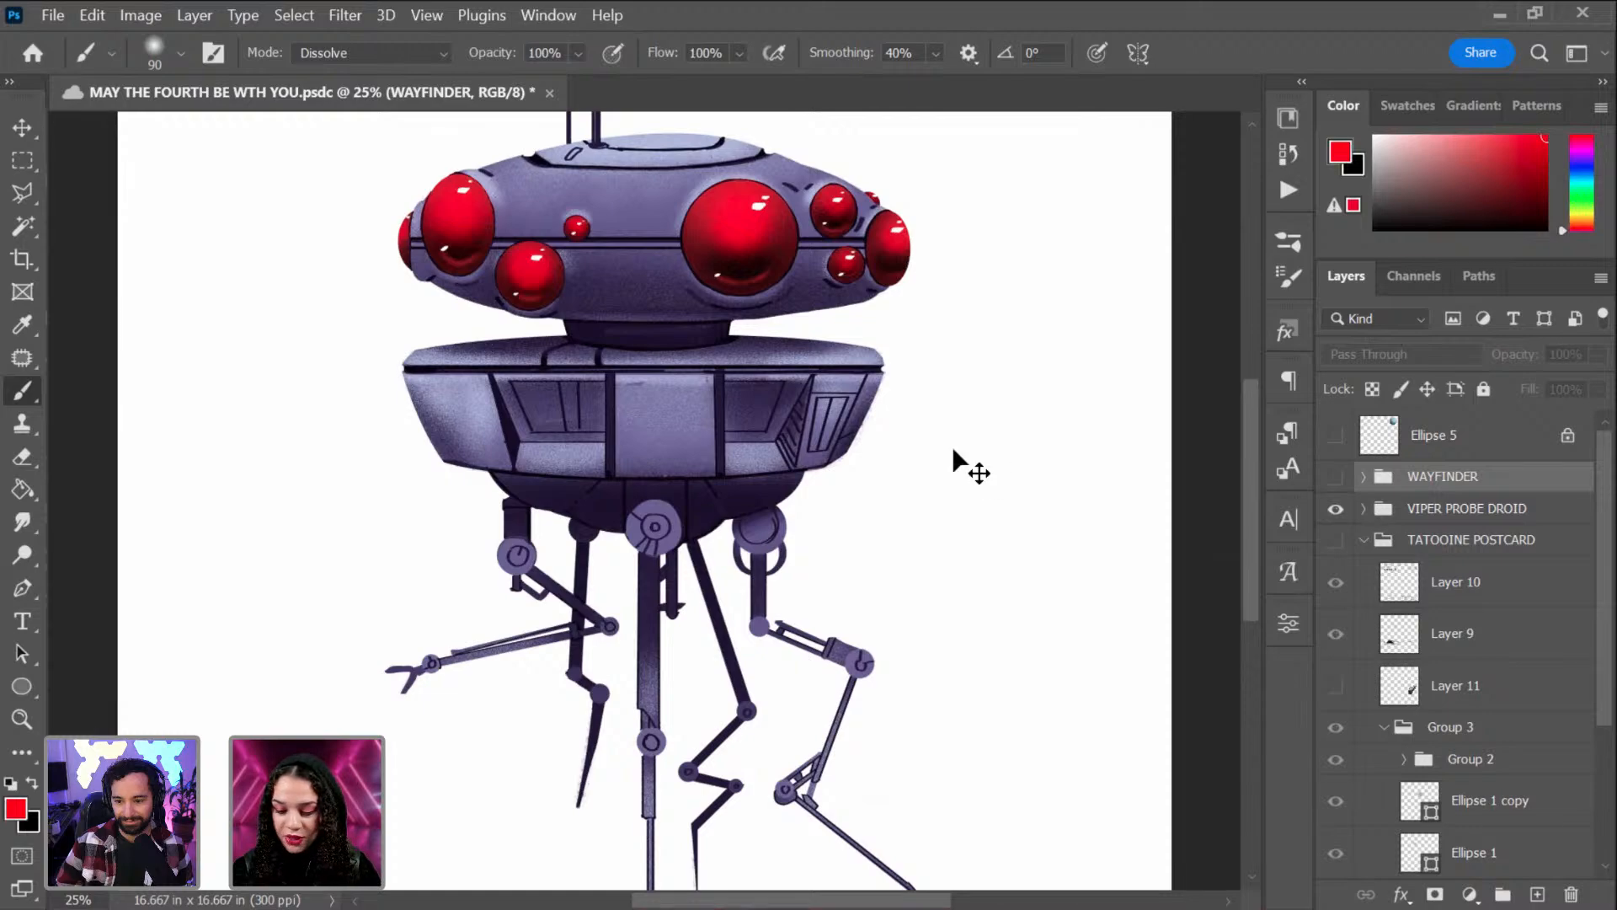
# Focus on the droid's head and save the document.
pyautogui.hotkey('ctrl', '+')
pyautogui.hotkey('ctrl', '+')
pyautogui.moveTo(809, 399); pyautogui.dragTo(770, 527)
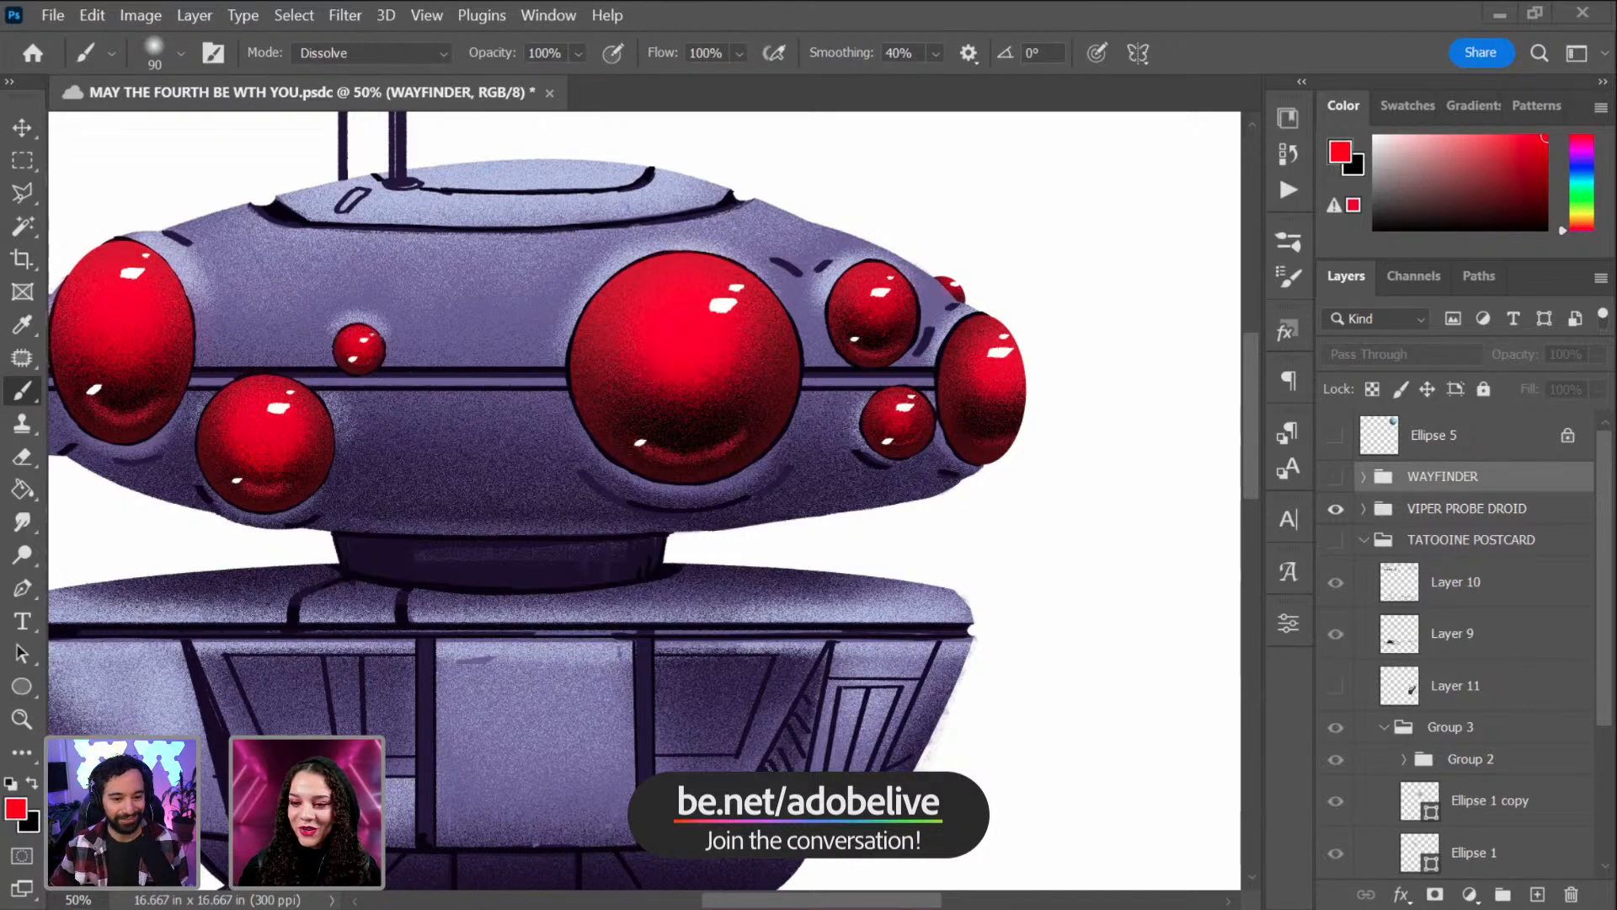
pyautogui.hotkey('ctrl', 's')
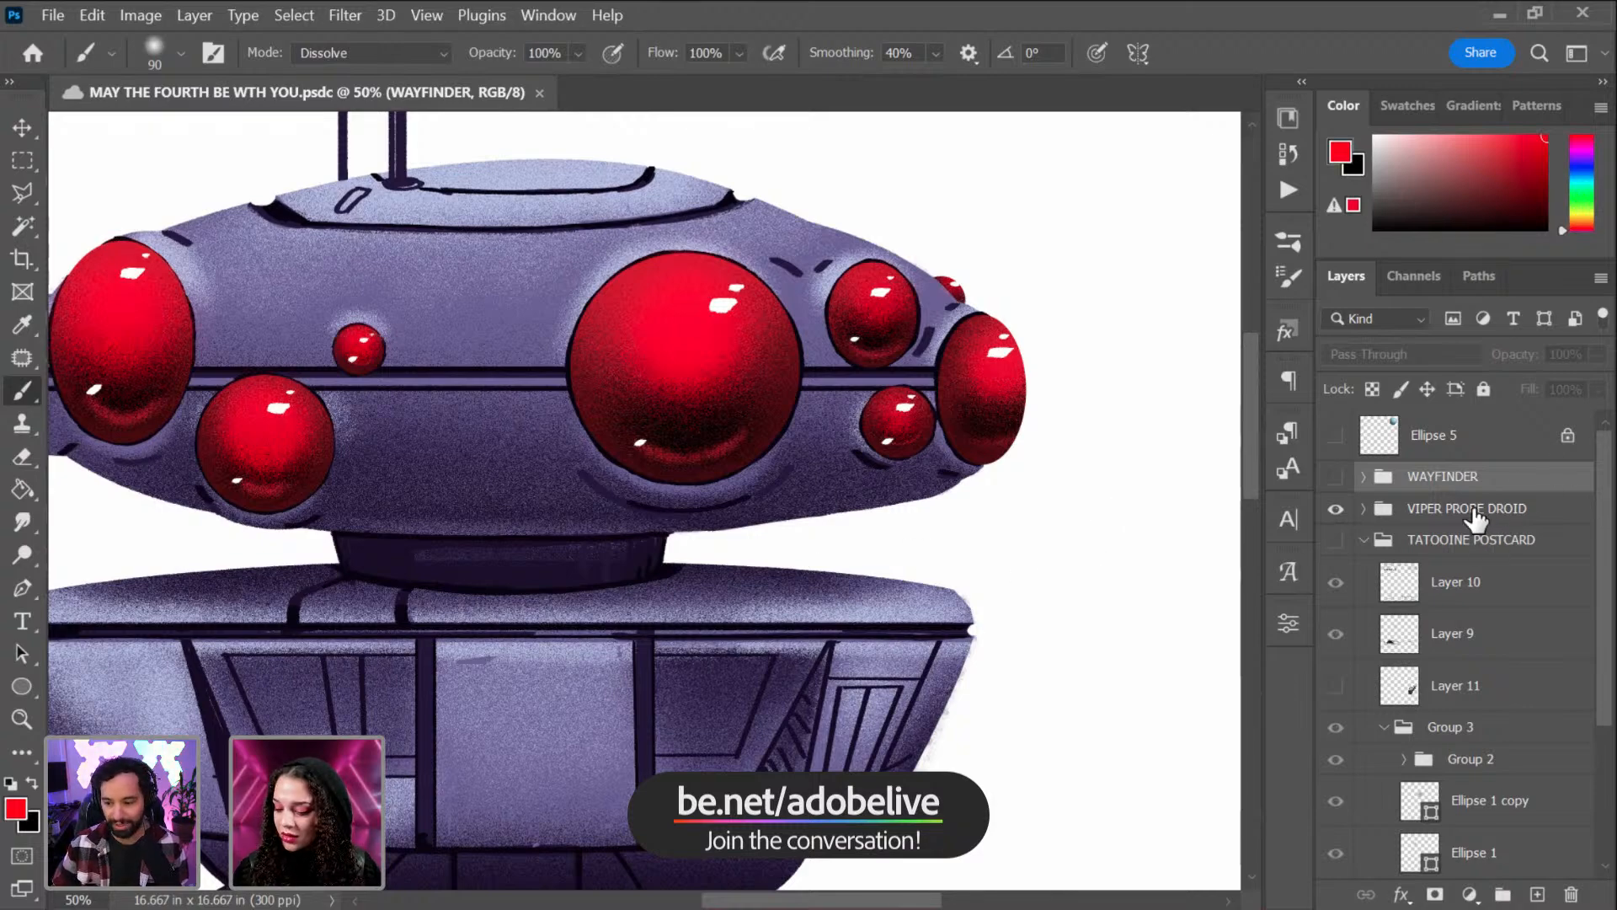
# Expand the VIPER PROBE DROID group and add a new blank layer above Layer 39.
pyautogui.click(1363, 509)
pyautogui.click(1483, 560)
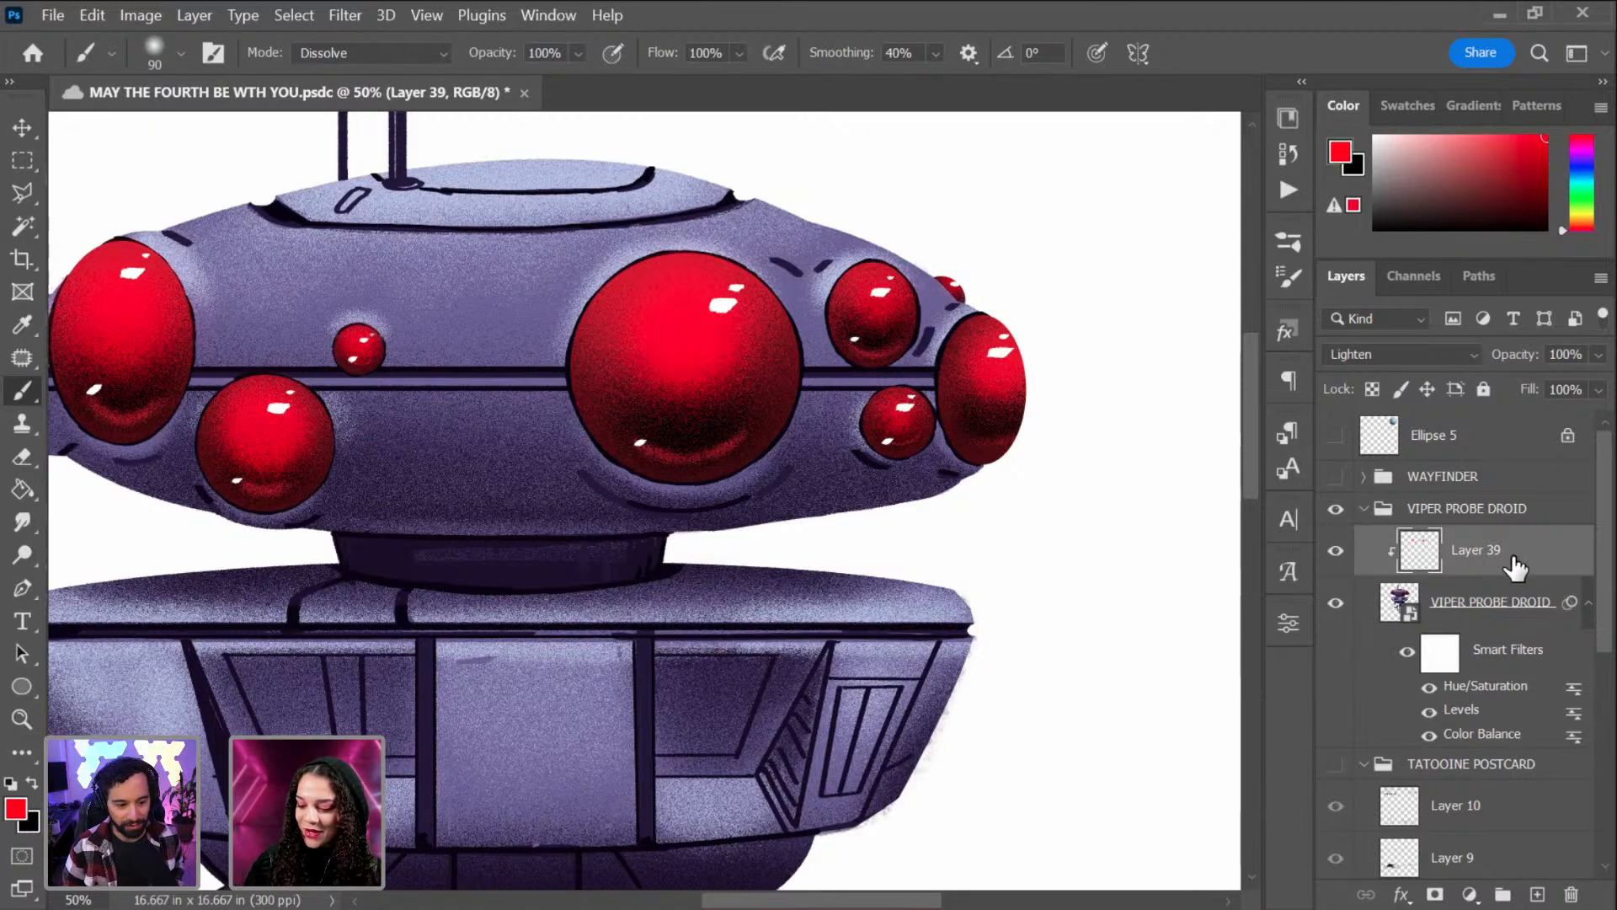
pyautogui.hotkey('ctrl', 'shift', 'n')
pyautogui.press('Return')
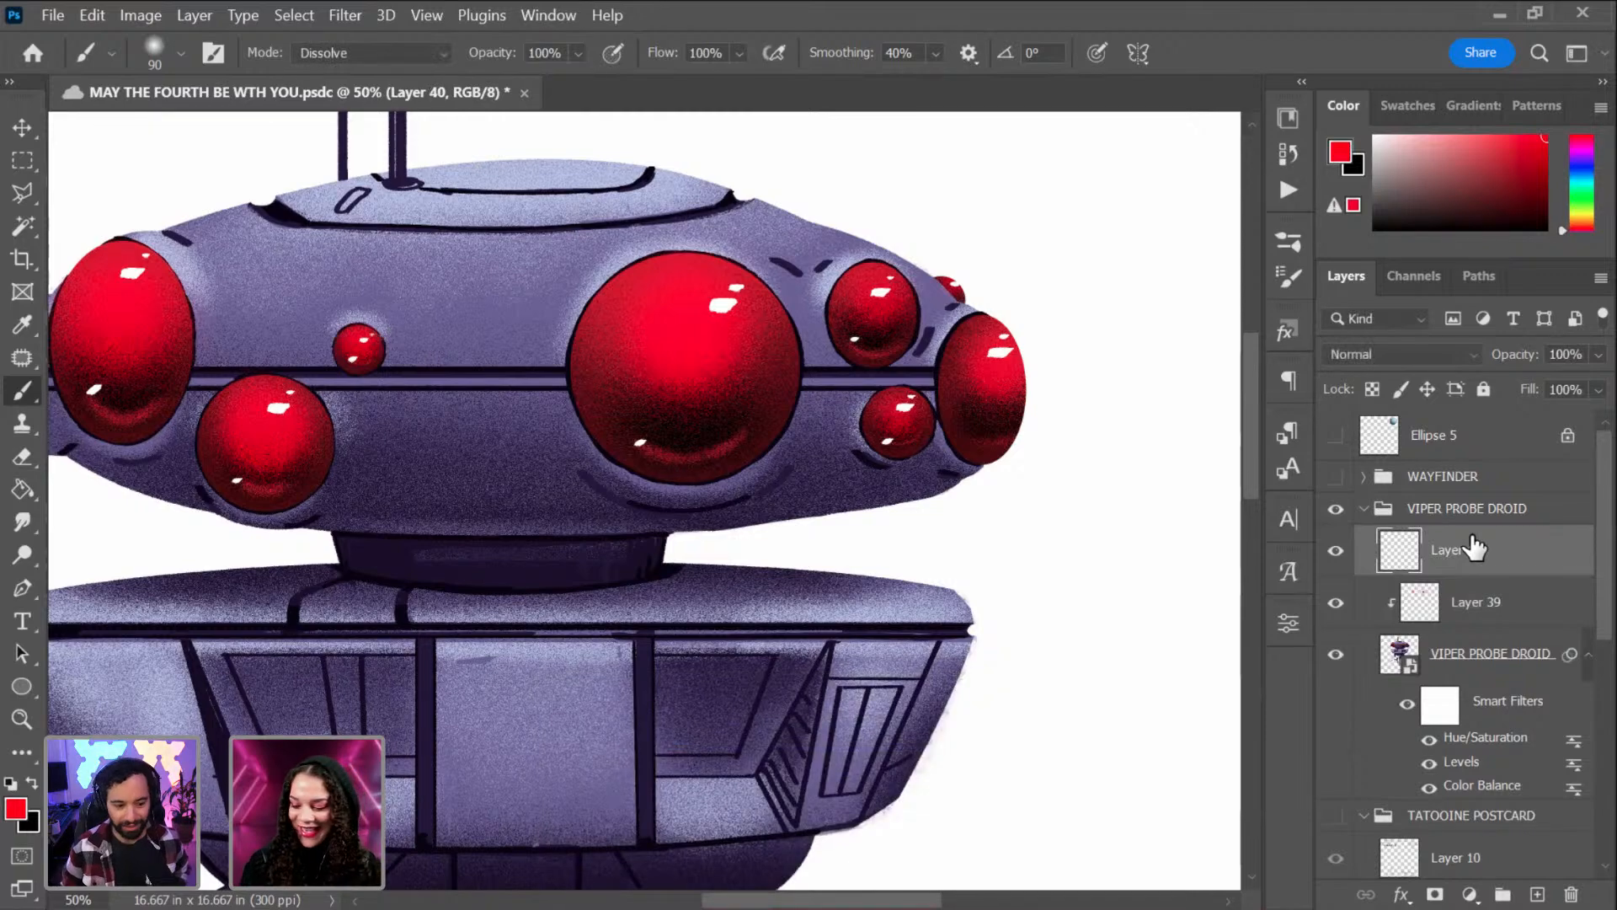